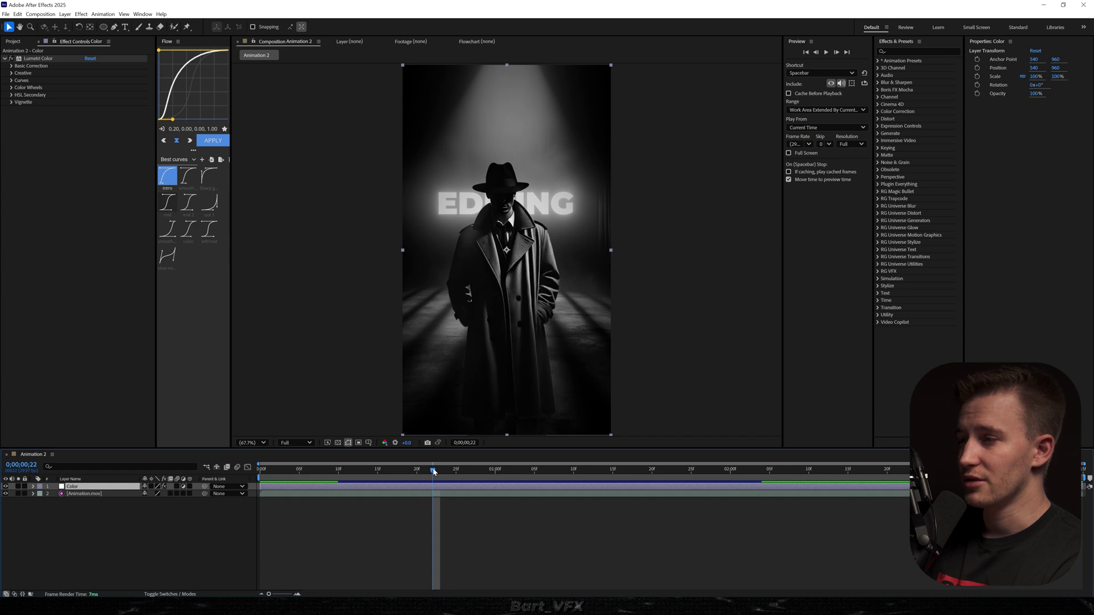
In the Color layer's Lumetri Basic Correction, set the temperature to 65 and the saturation to 86
key(space)
drag(816, 496, 847, 488)
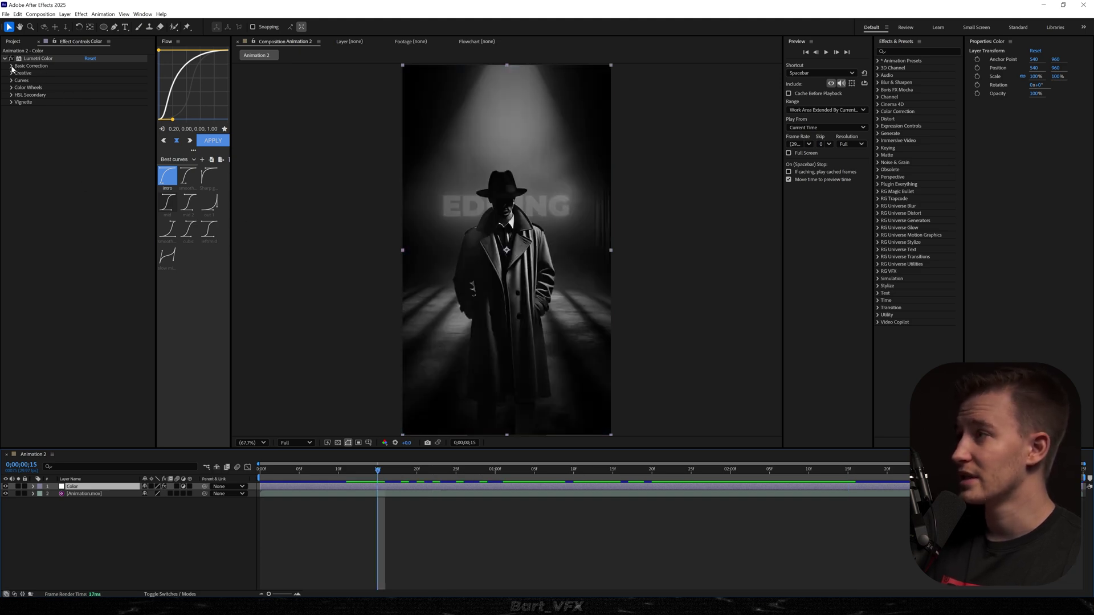
click(11, 66)
click(434, 467)
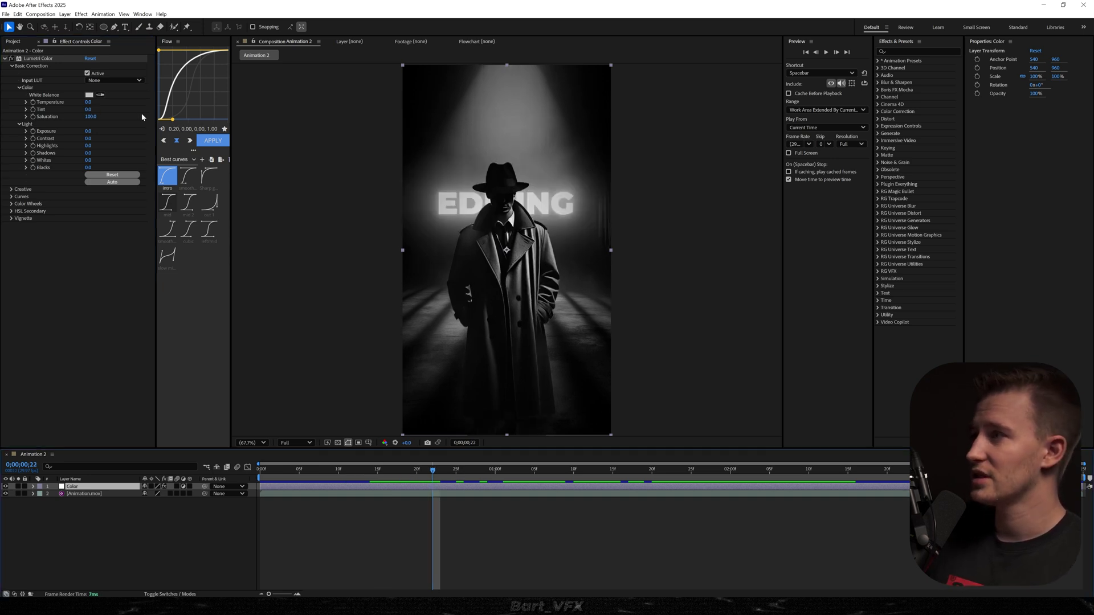
drag(87, 103, 106, 101)
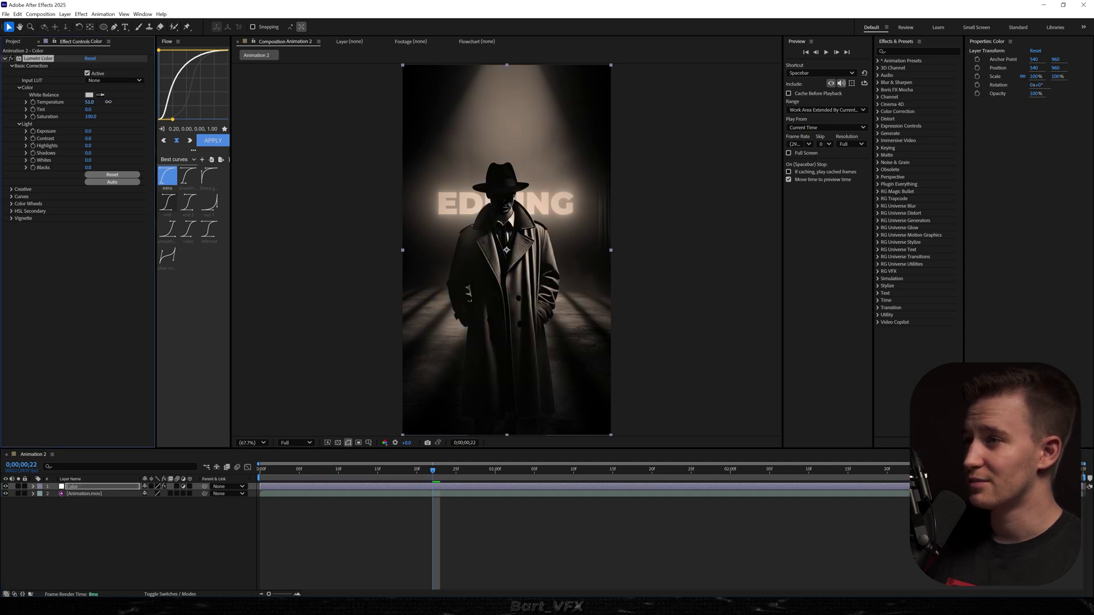
key(slash)
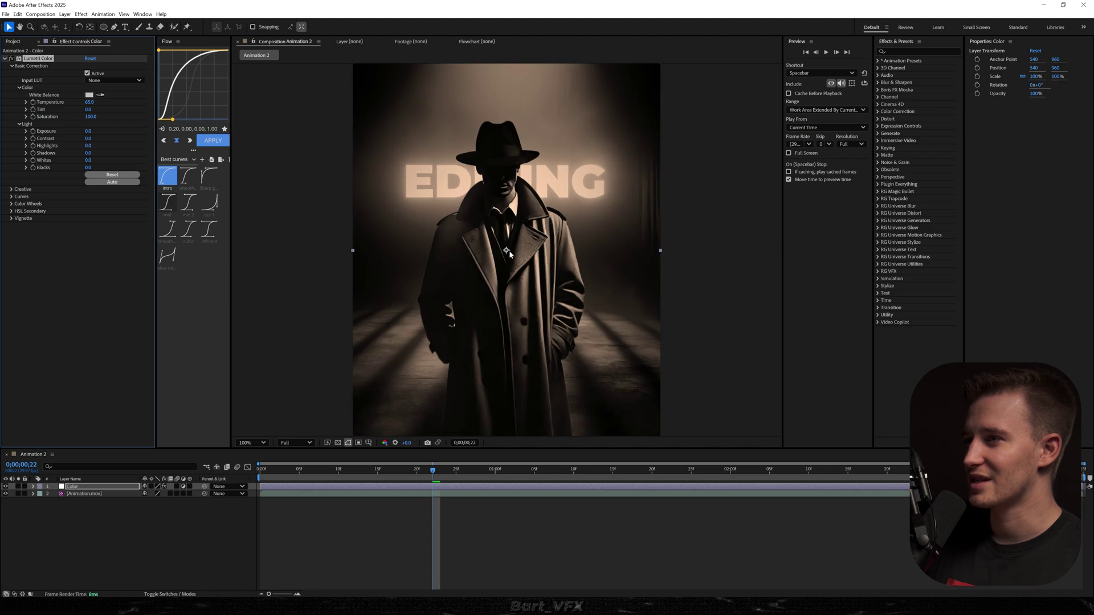
drag(91, 117, 87, 120)
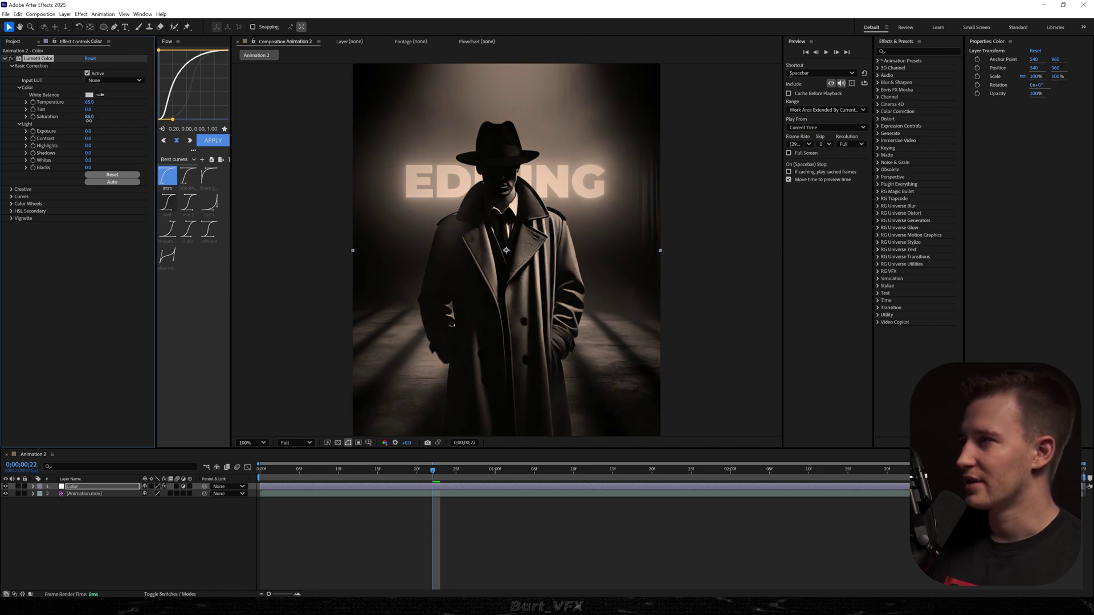
Adjust the Lumetri light settings to exposure -0.4, contrast 13.5, highlights 58, shadows -4.3 and whites 5.5
mouse_move(94, 131)
mouse_down()
mouse_move(80, 136)
mouse_move(102, 139)
mouse_up()
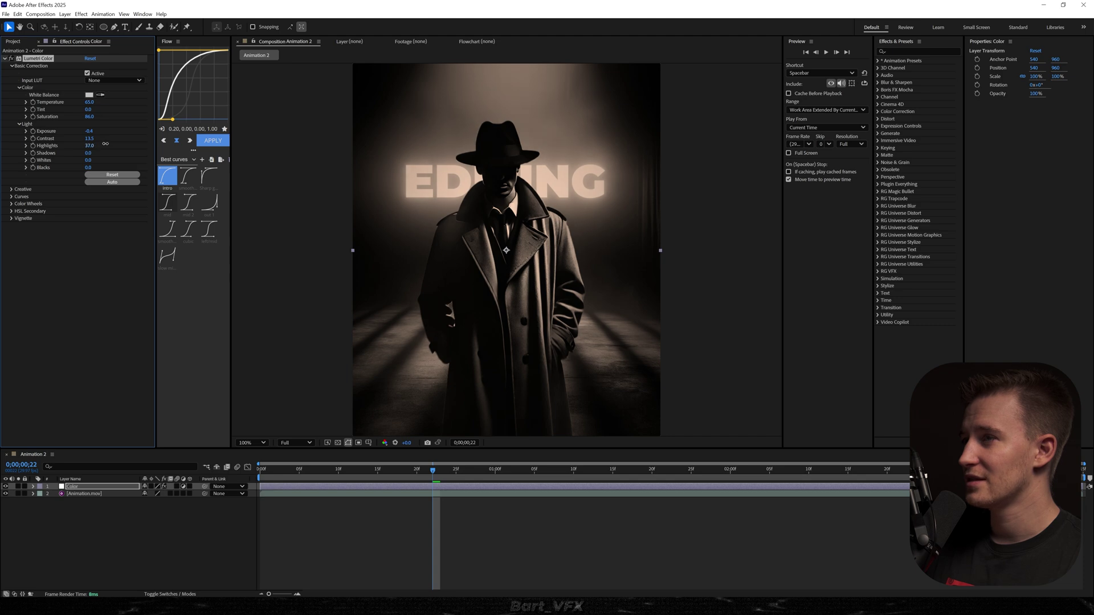
drag(394, 223, 433, 238)
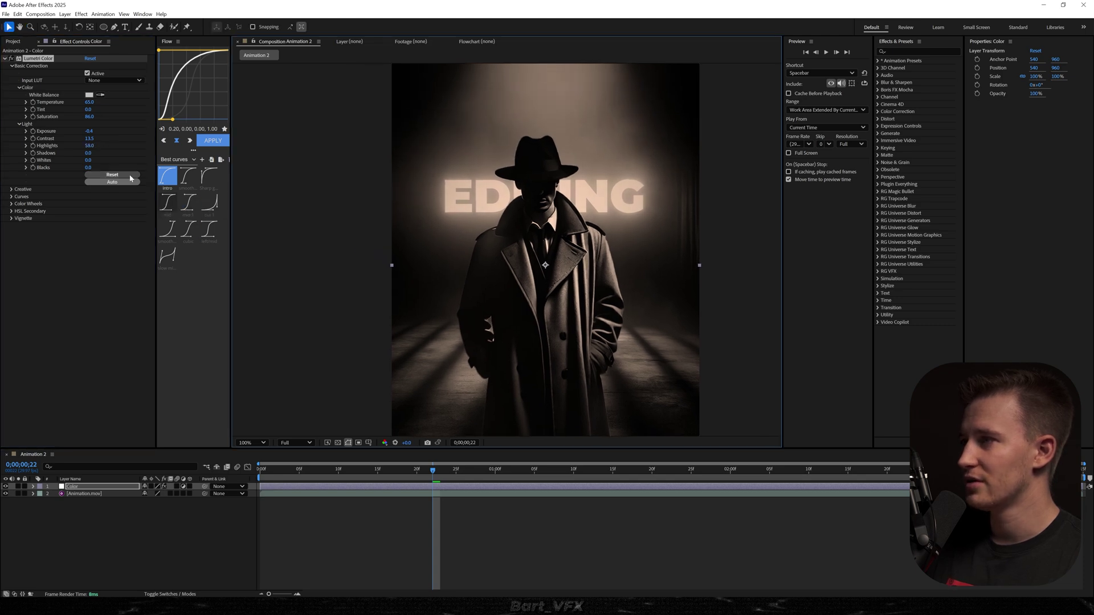
drag(88, 160, 110, 160)
Shape the RGB curve into a gentle S by raising its upper part and lowering the dark end slightly
click(11, 197)
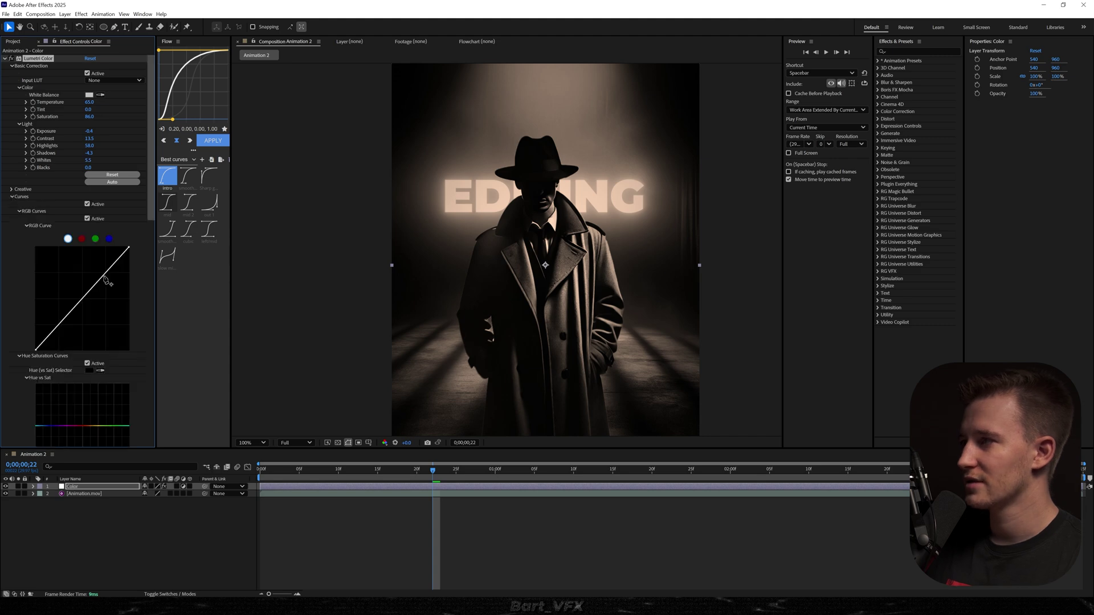
drag(104, 279, 96, 278)
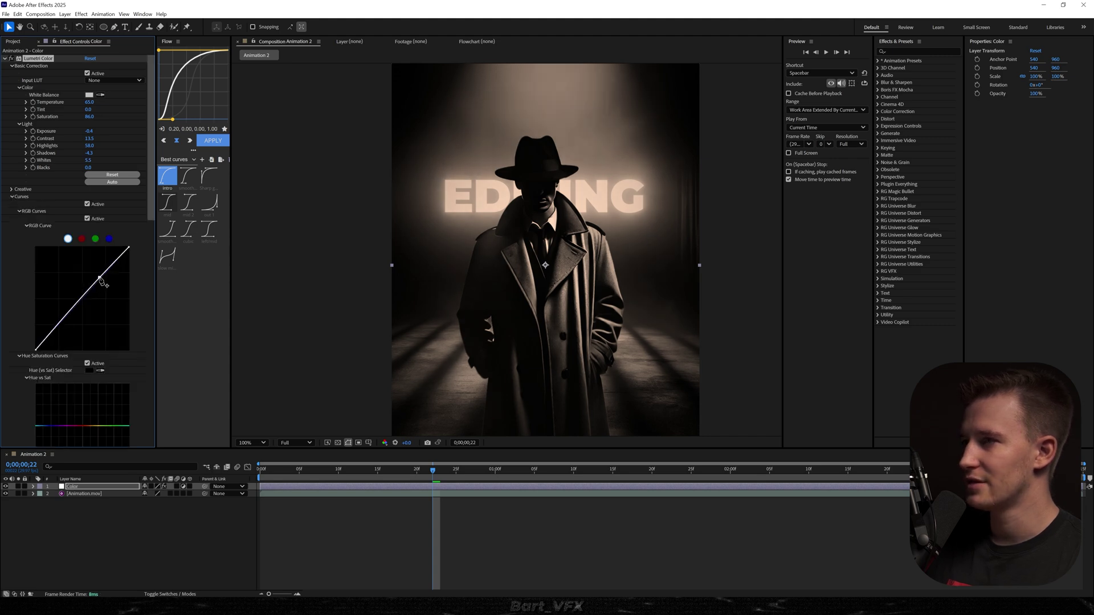
drag(59, 328, 47, 341)
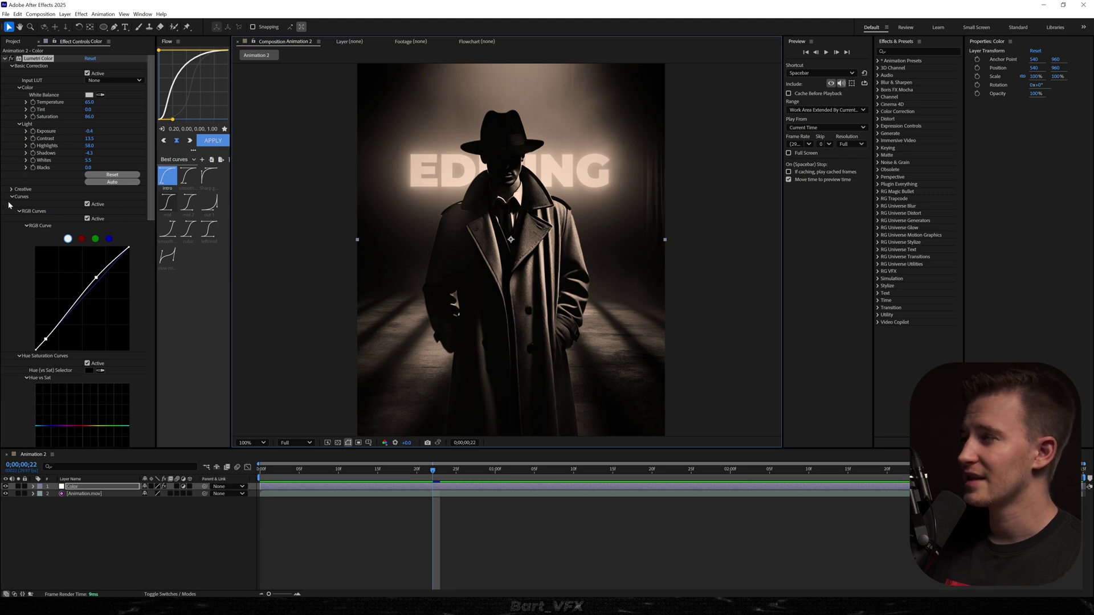
click(11, 196)
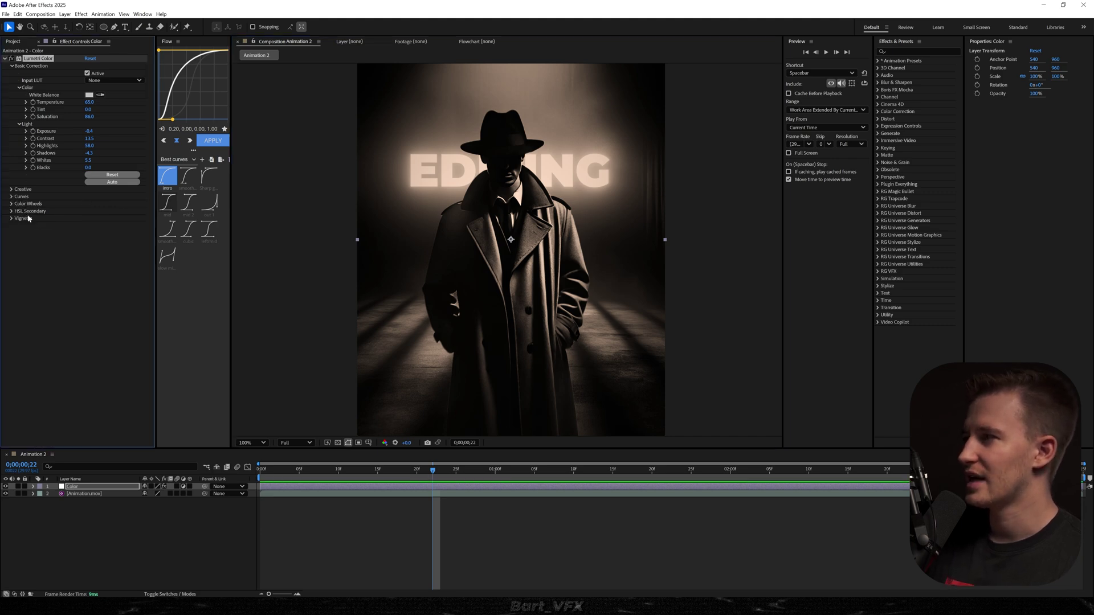
Tint the shadows slightly toward cyan-blue with the Lumetri Shadows color wheel
click(12, 204)
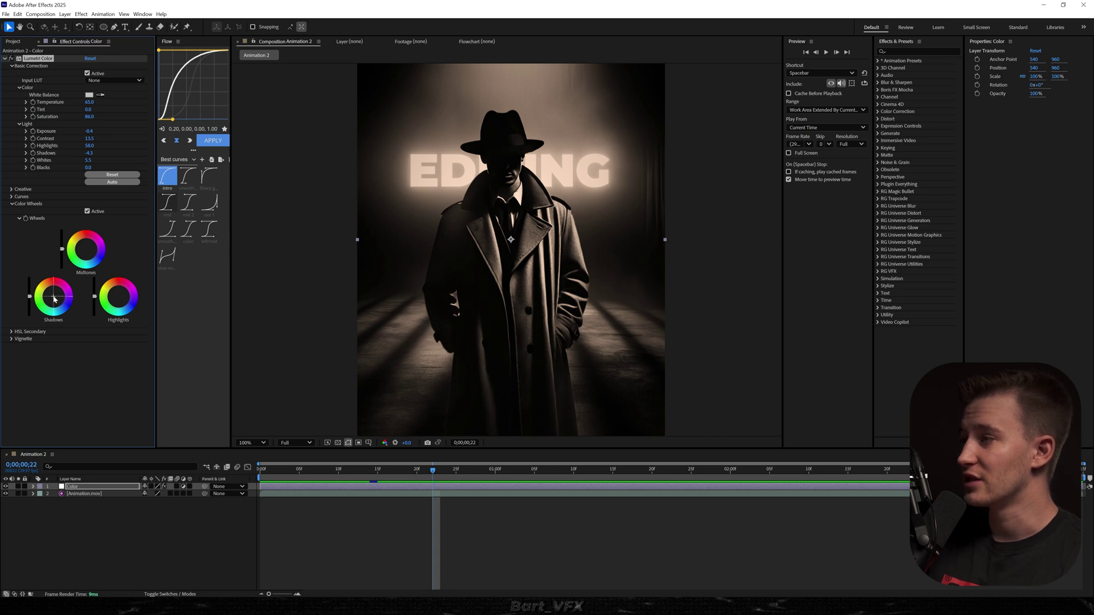
drag(53, 297, 54, 298)
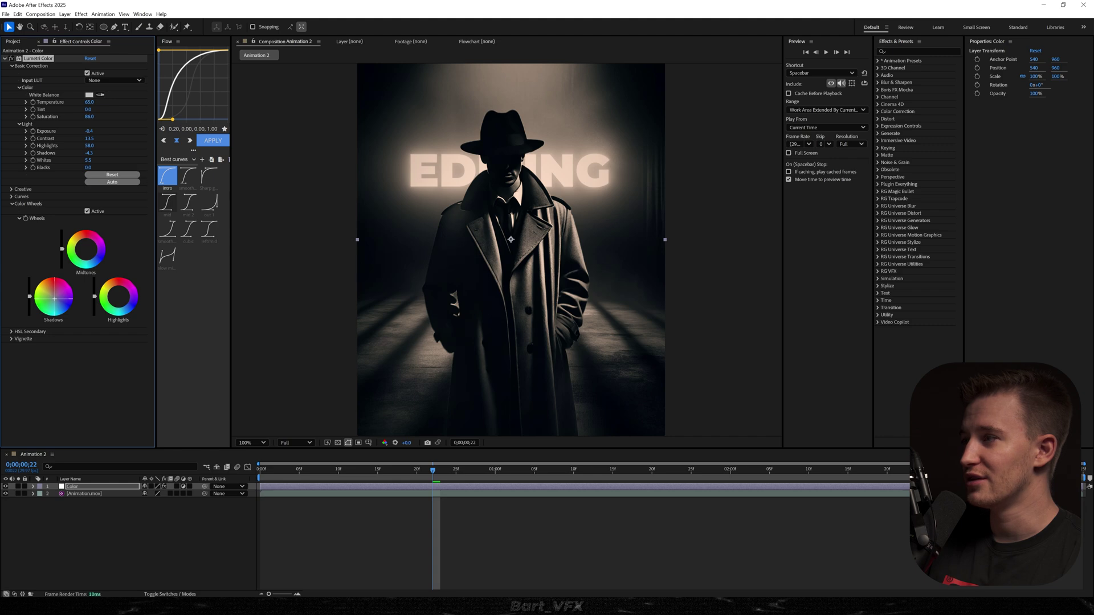
drag(55, 298, 55, 298)
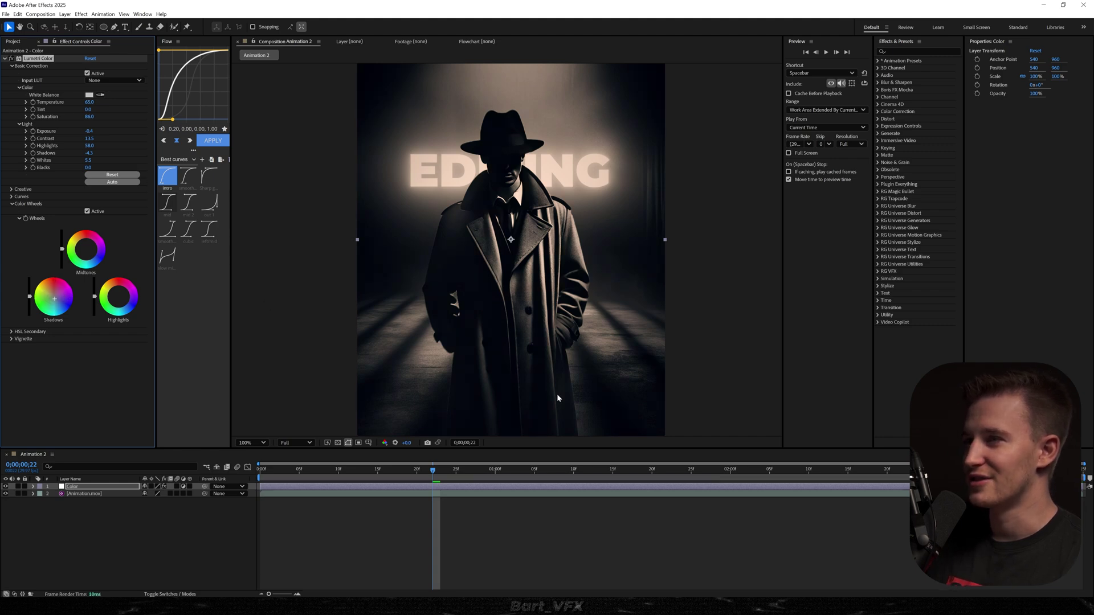
Darken the shadows slightly with the Shadows wheel's luminance slider, comparing the picture without and with the change
scroll(571, 341, up, 2)
scroll(518, 259, up, 1)
drag(583, 249, 503, 103)
scroll(503, 102, down, 1)
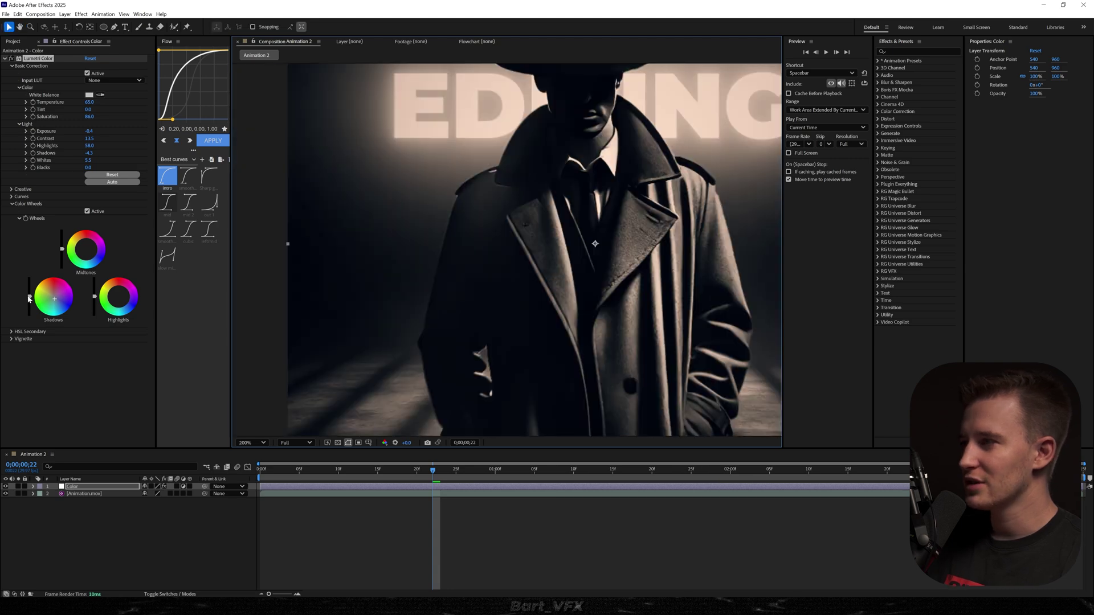
click(30, 298)
drag(616, 281, 541, 376)
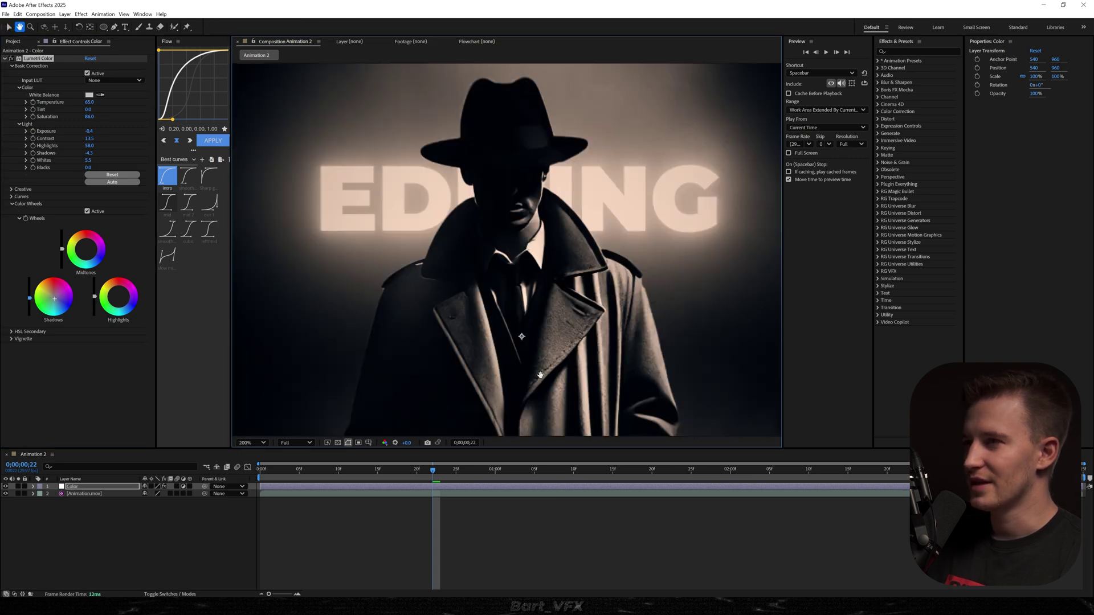
scroll(540, 371, down, 1)
drag(520, 321, 479, 321)
scroll(479, 321, up, 2)
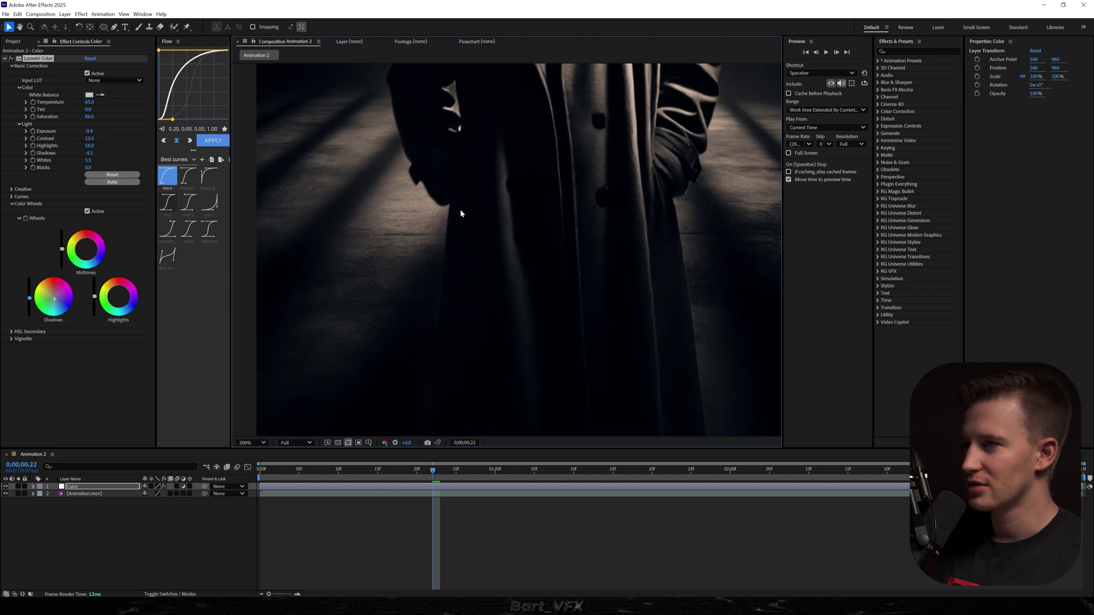
drag(463, 215, 498, 312)
key(ctrl+z)
key(ctrl+shift+z)
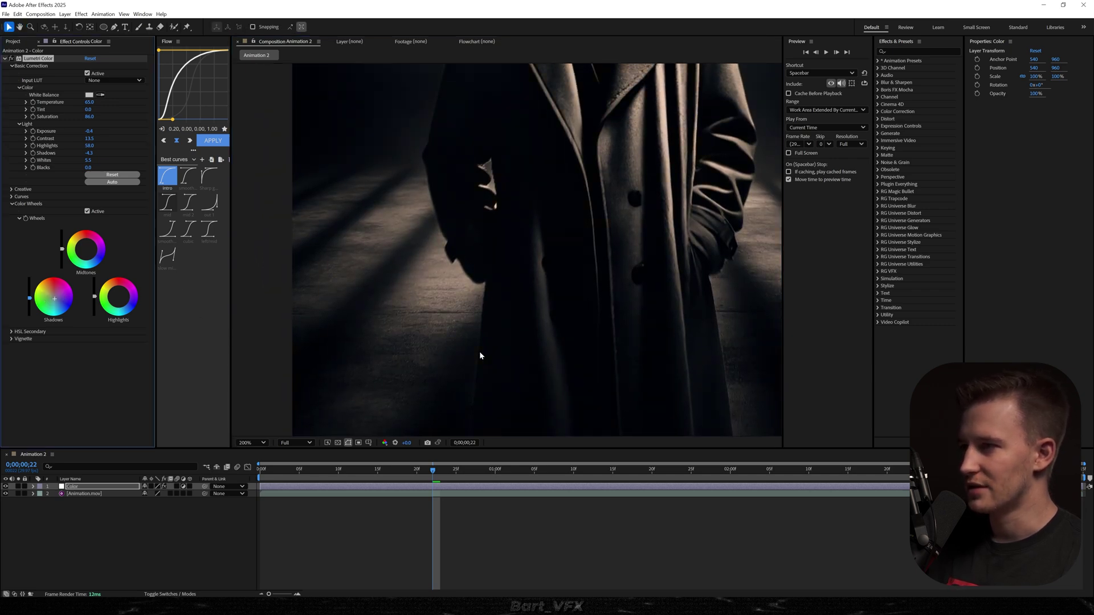
drag(527, 148, 476, 382)
drag(451, 256, 419, 380)
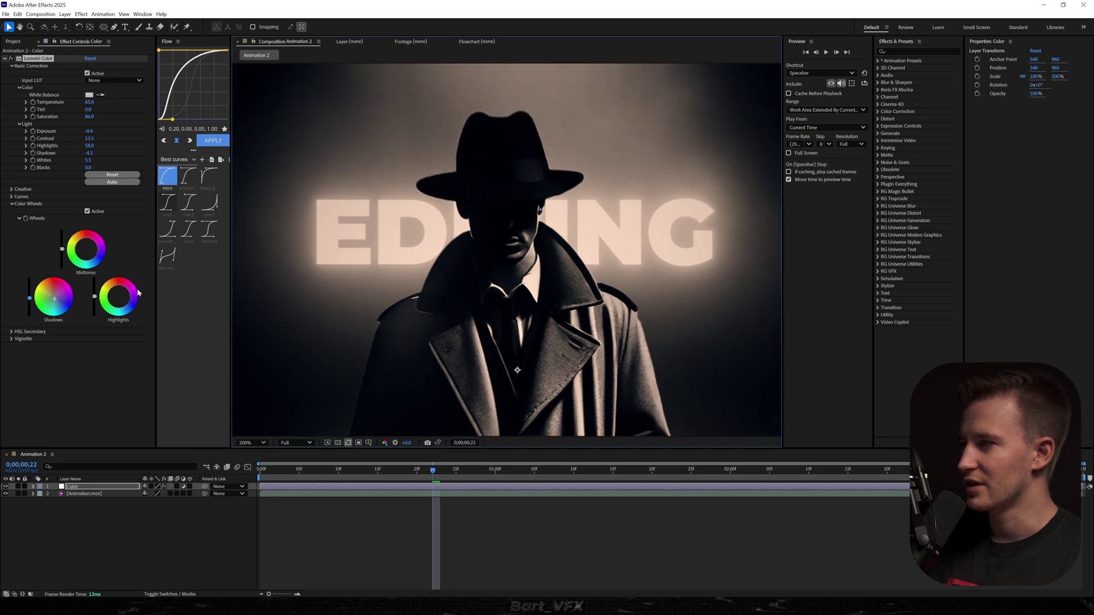
Shift the highlights slightly toward cyan with the Lumetri Highlights color wheel
mouse_move(126, 296)
mouse_down()
mouse_move(111, 293)
mouse_move(132, 295)
mouse_move(119, 300)
mouse_up()
scroll(454, 269, down, 2)
scroll(454, 268, up, 1)
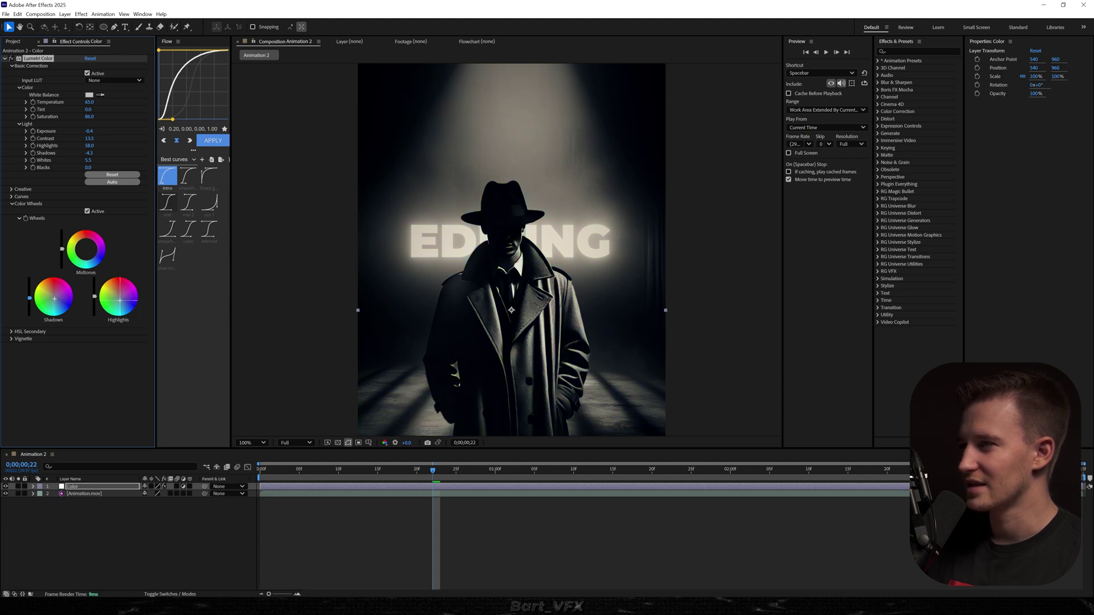
Tint the midtones toward cyan-blue with the Lumetri Midtones color wheel
scroll(528, 226, up, 2)
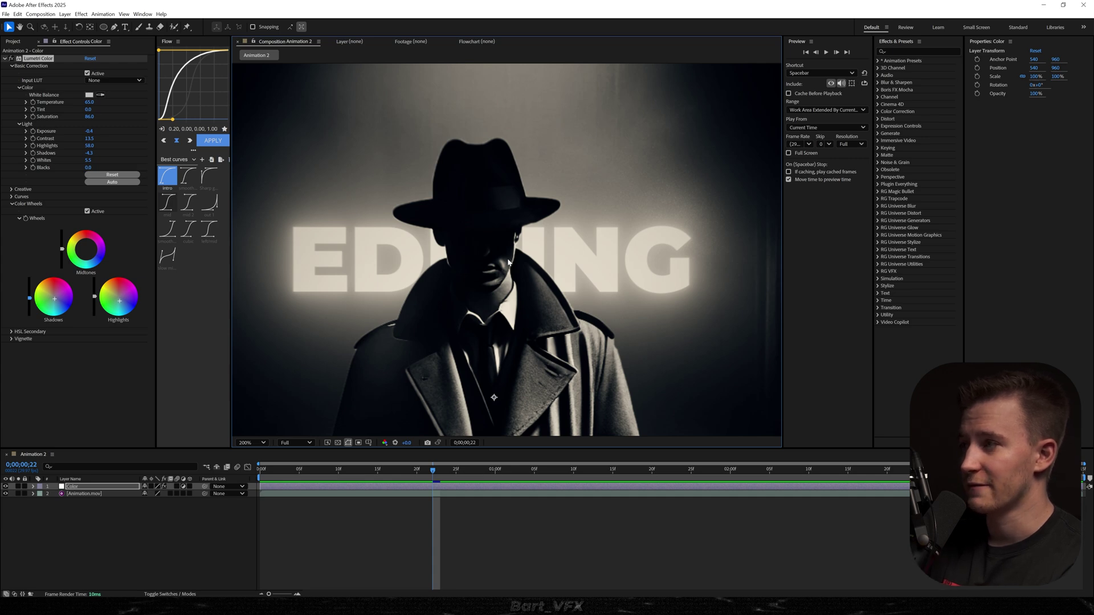
scroll(508, 263, up, 3)
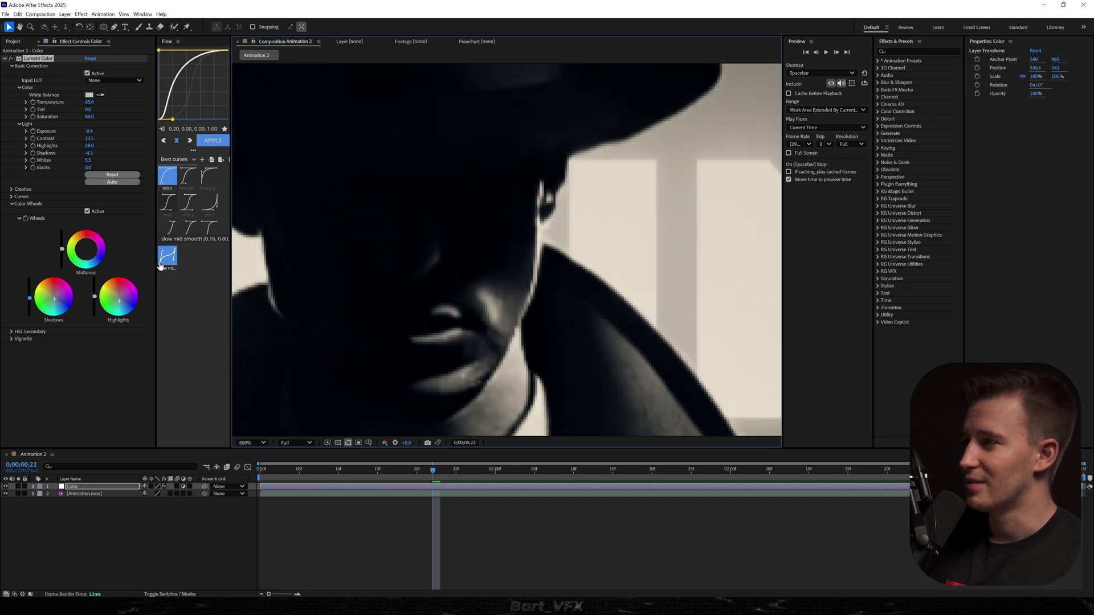
drag(85, 249, 88, 255)
key(comma)
key(comma)
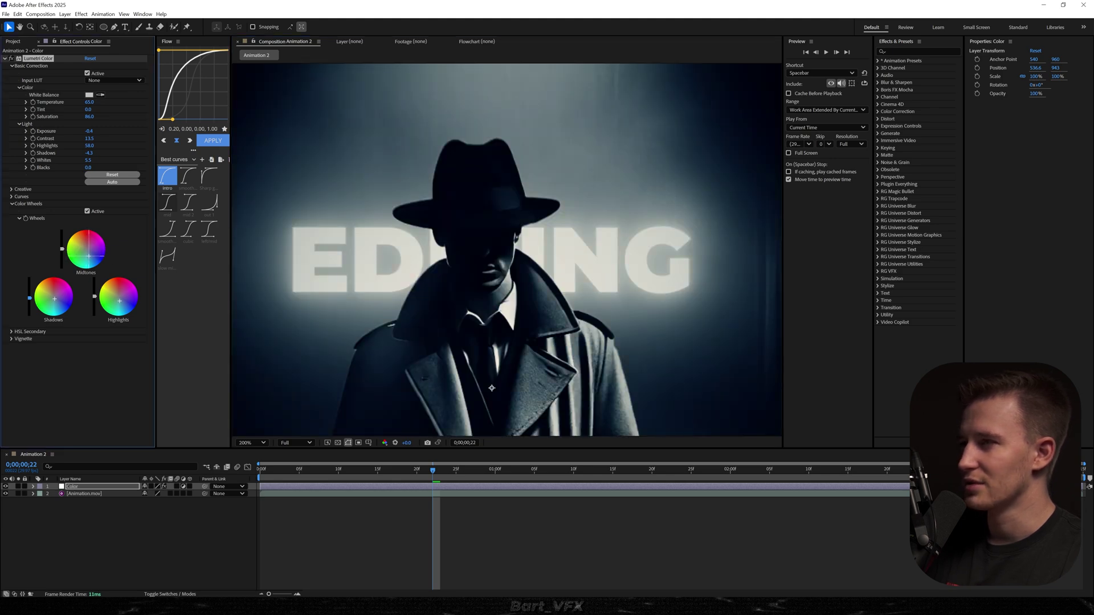
scroll(524, 215, down, 1)
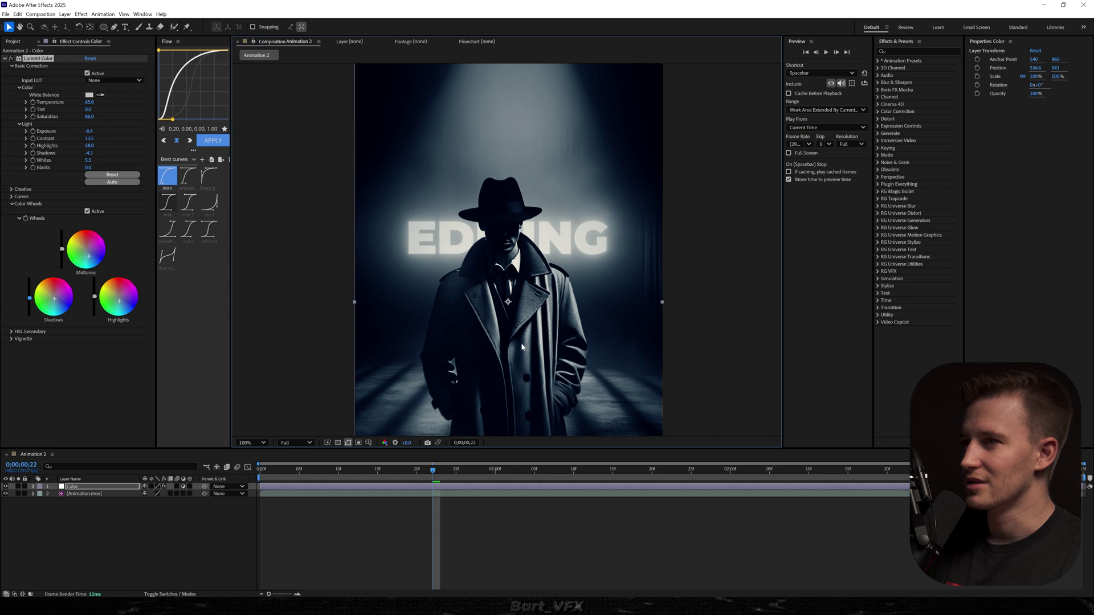
Raise the Lumetri temperature to 124 to warm the glowing text, and deselect the Color layer
click(89, 104)
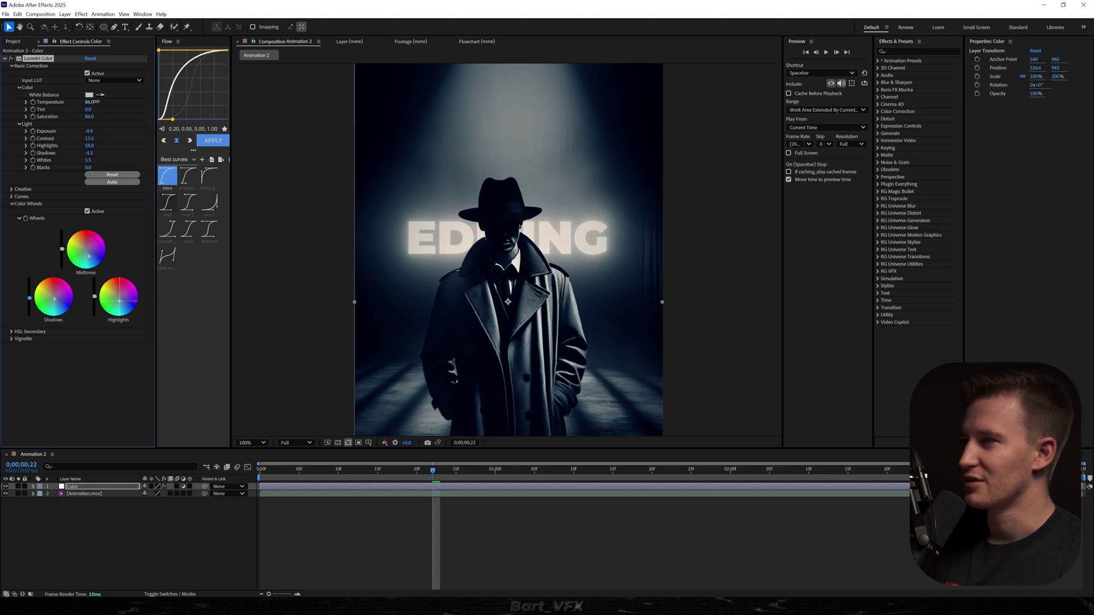
drag(97, 101, 117, 101)
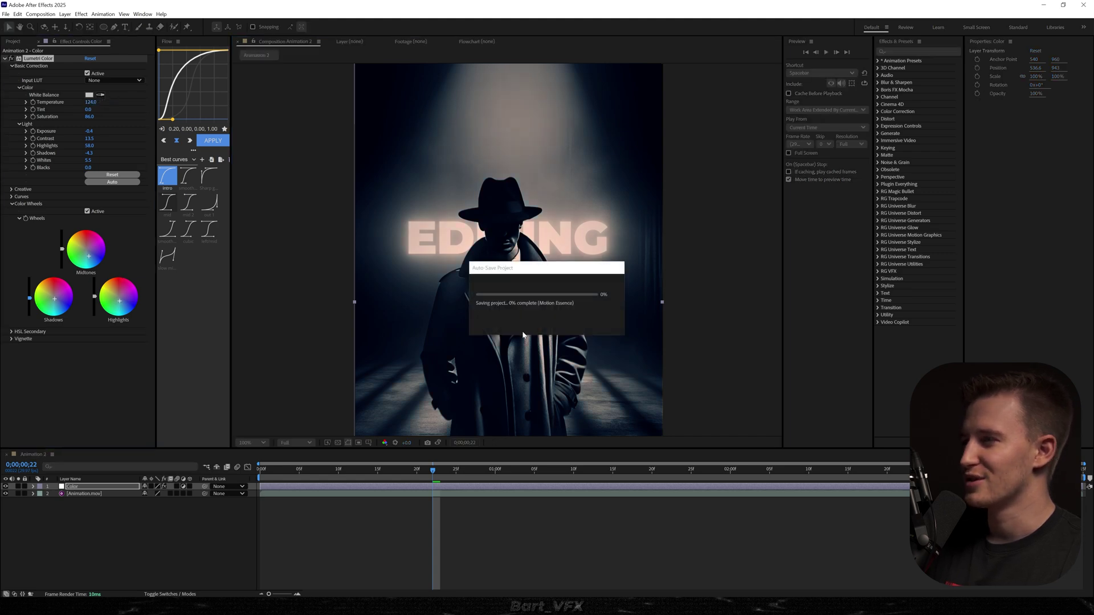
click(552, 513)
scroll(546, 334, down, 1)
scroll(546, 334, up, 2)
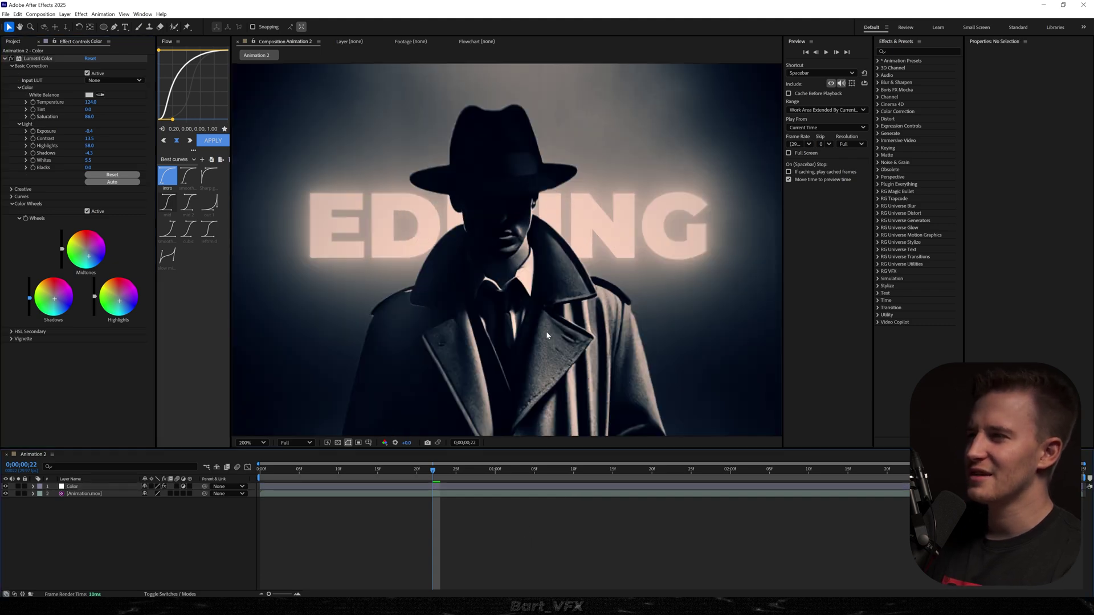
scroll(545, 333, down, 1)
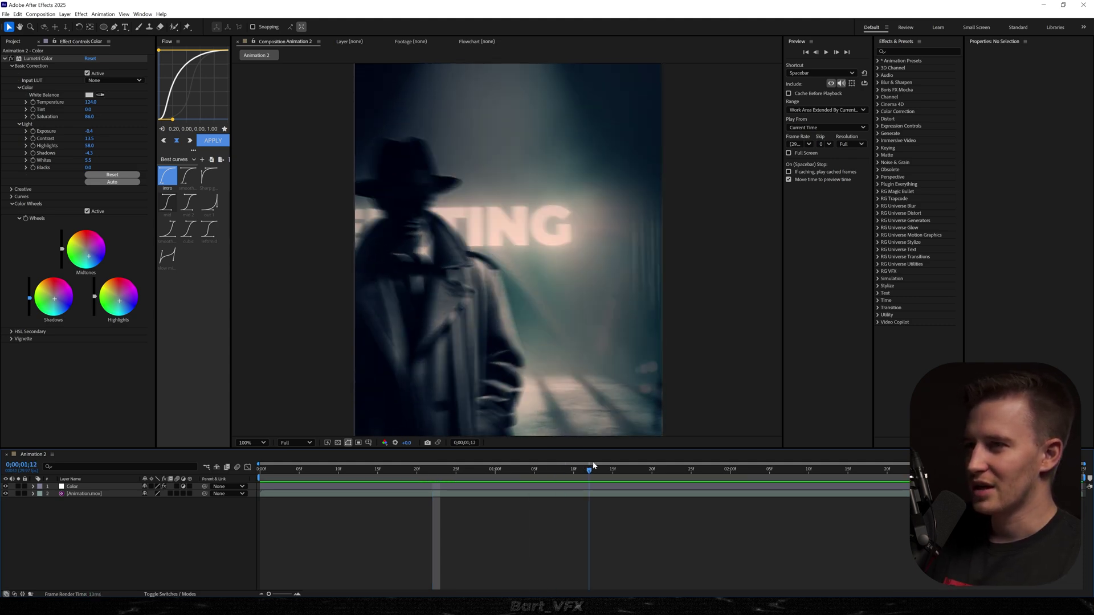
Compare the SHIFT shot at 0;00;02;13 with the Lumetri Color effect switched off and on
click(818, 471)
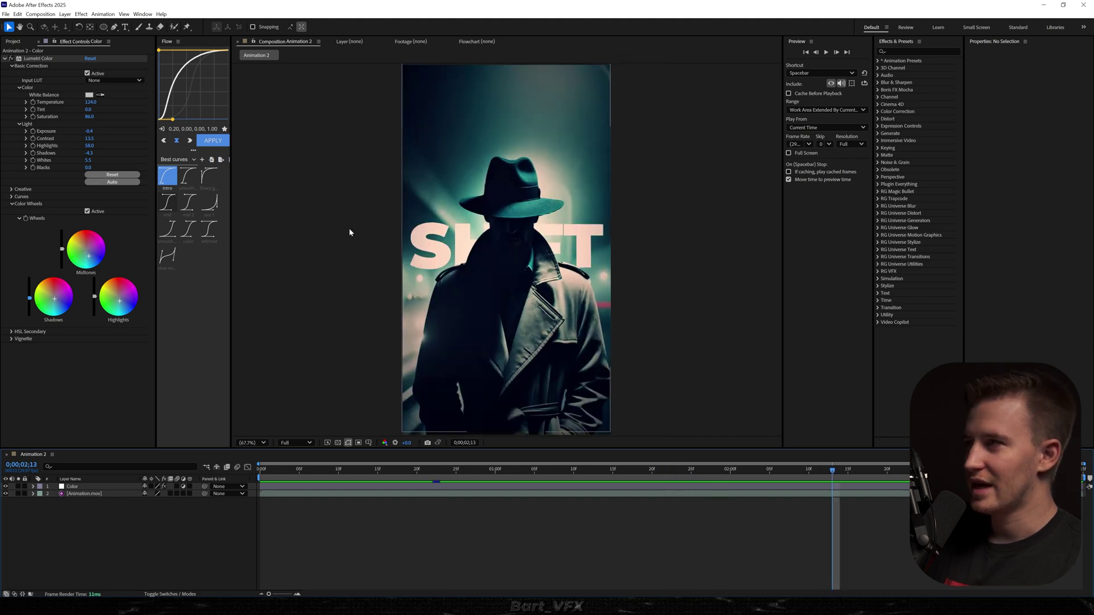
click(12, 59)
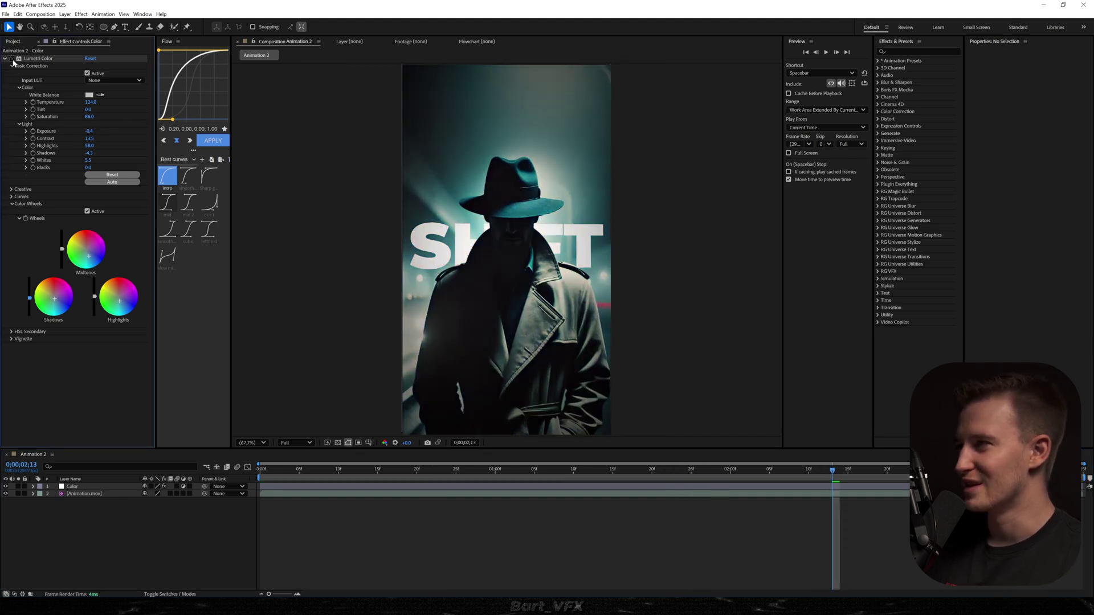
click(11, 59)
click(11, 59)
click(11, 59)
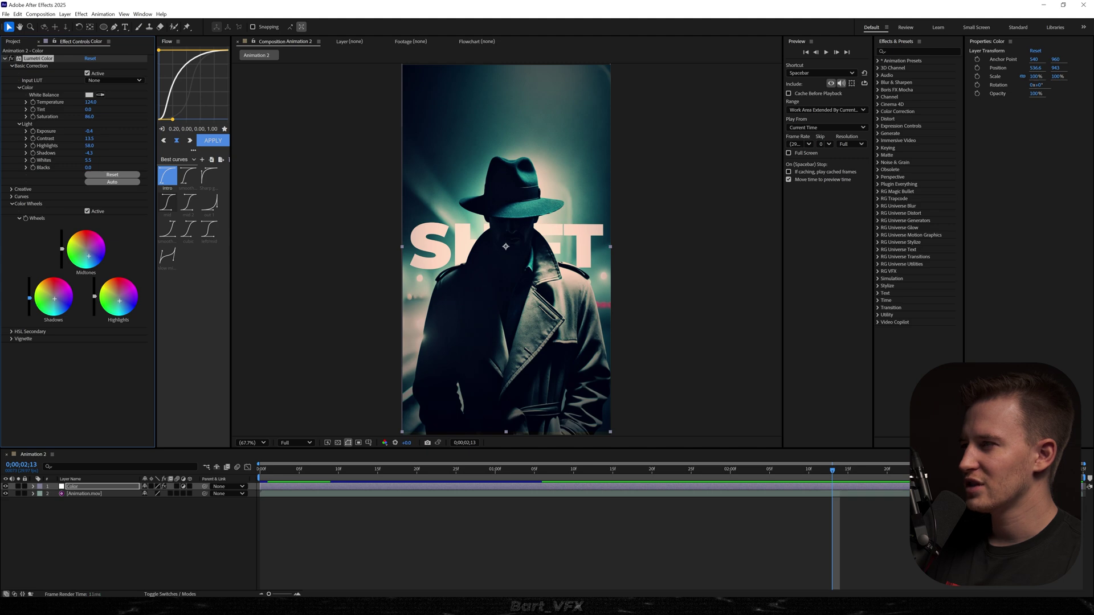
Inspect the SHIFT shot's grade up close, and compare the frame at 0;00;00;24 with the Color layer hidden and shown
scroll(468, 281, up, 2)
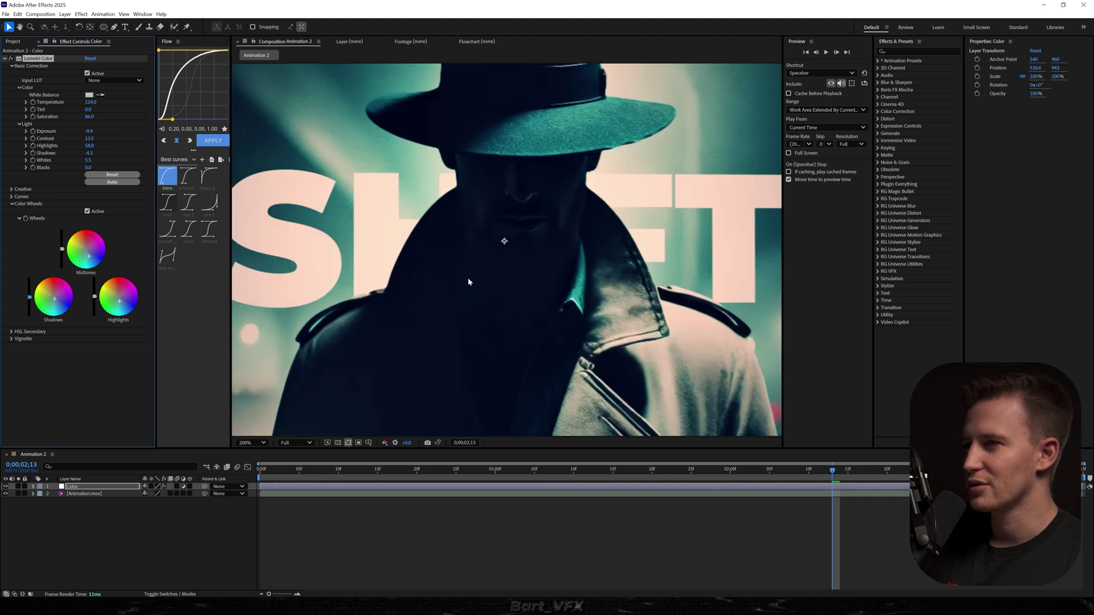
scroll(543, 247, down, 1)
click(508, 474)
key(Page_Down)
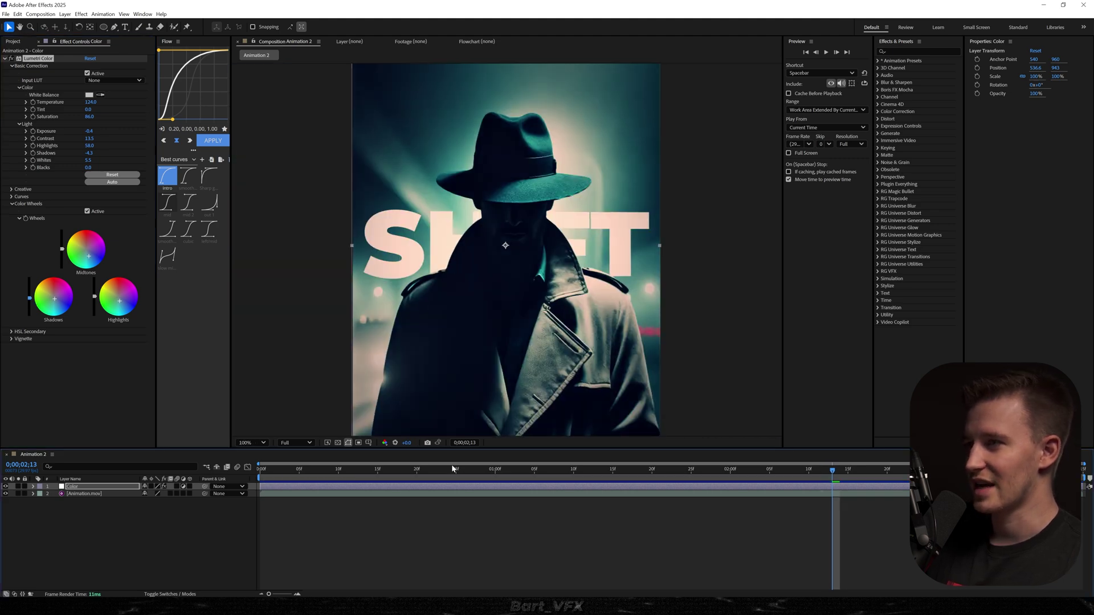
click(453, 468)
key(shift+slash)
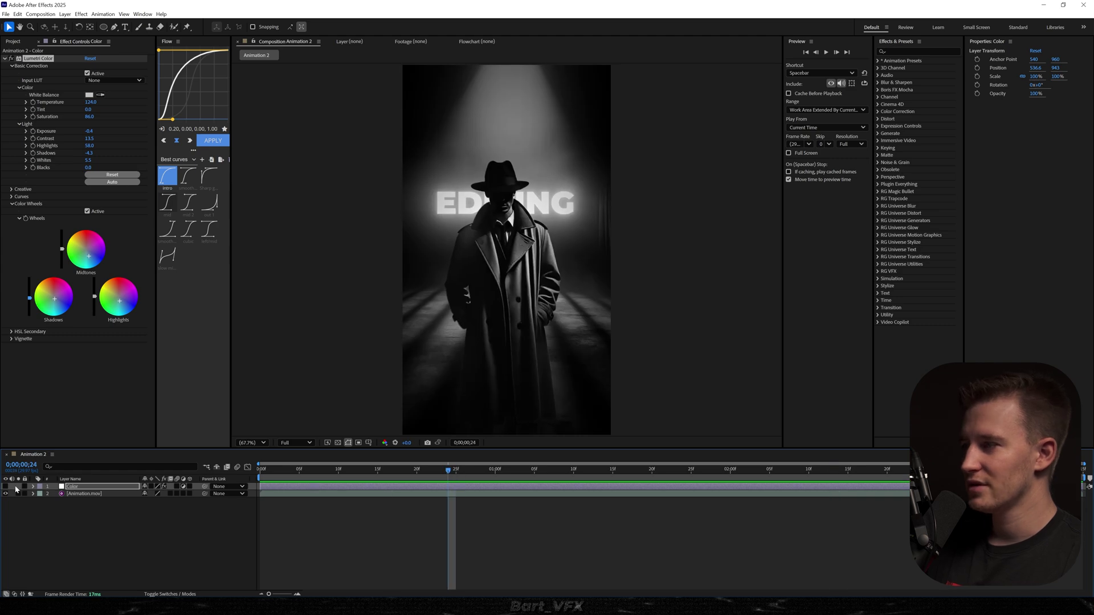
click(5, 487)
click(6, 486)
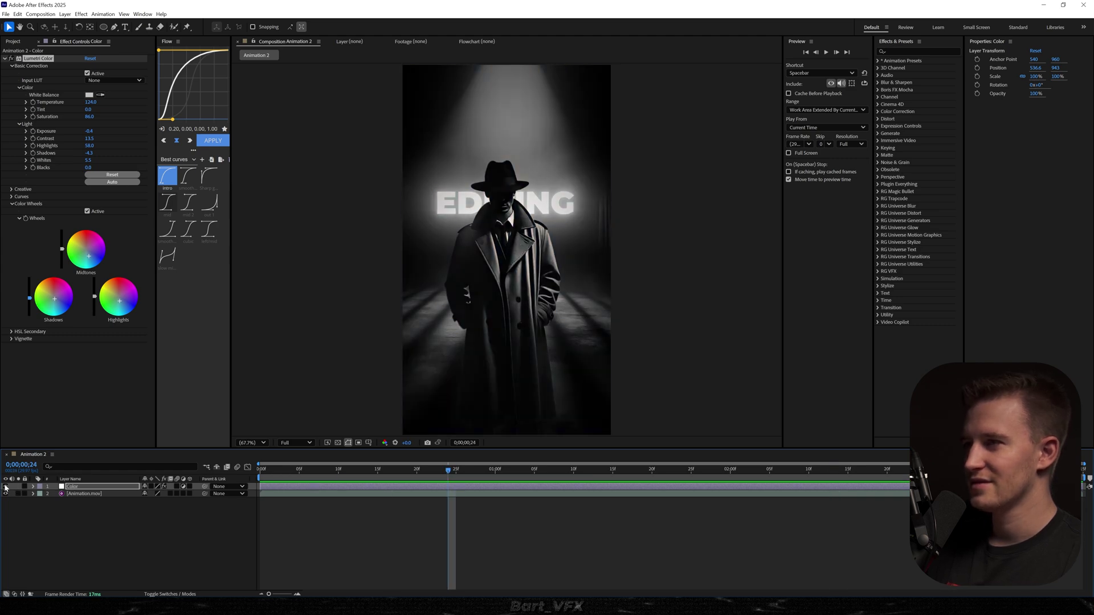
Compare the frame with the Color layer hidden and shown, and review the grade at 0;00;02;08 and 0;00;00;11
click(7, 487)
click(7, 487)
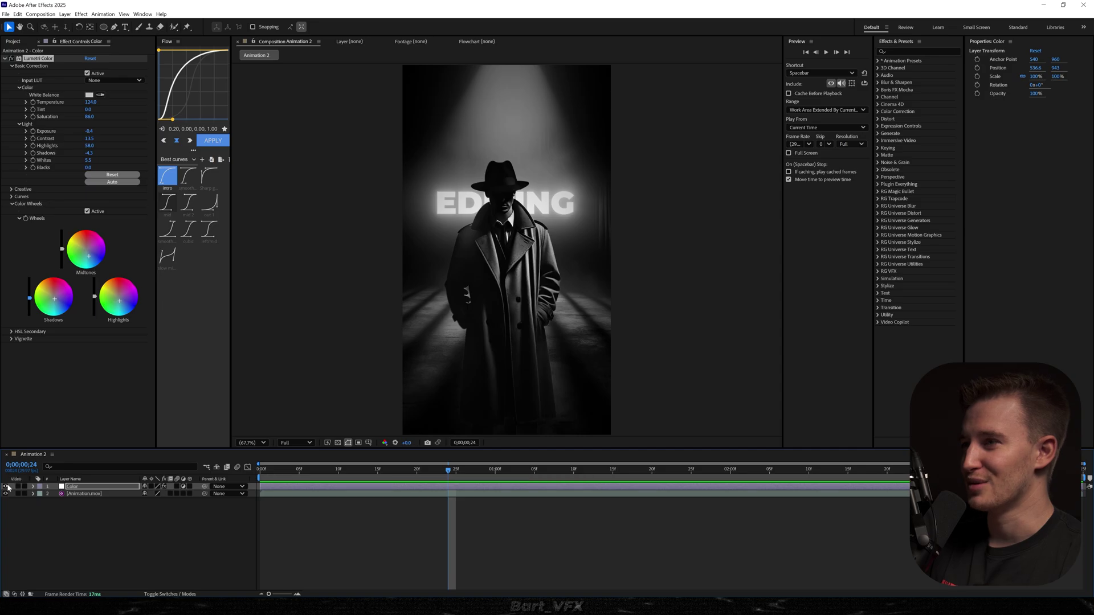
click(7, 487)
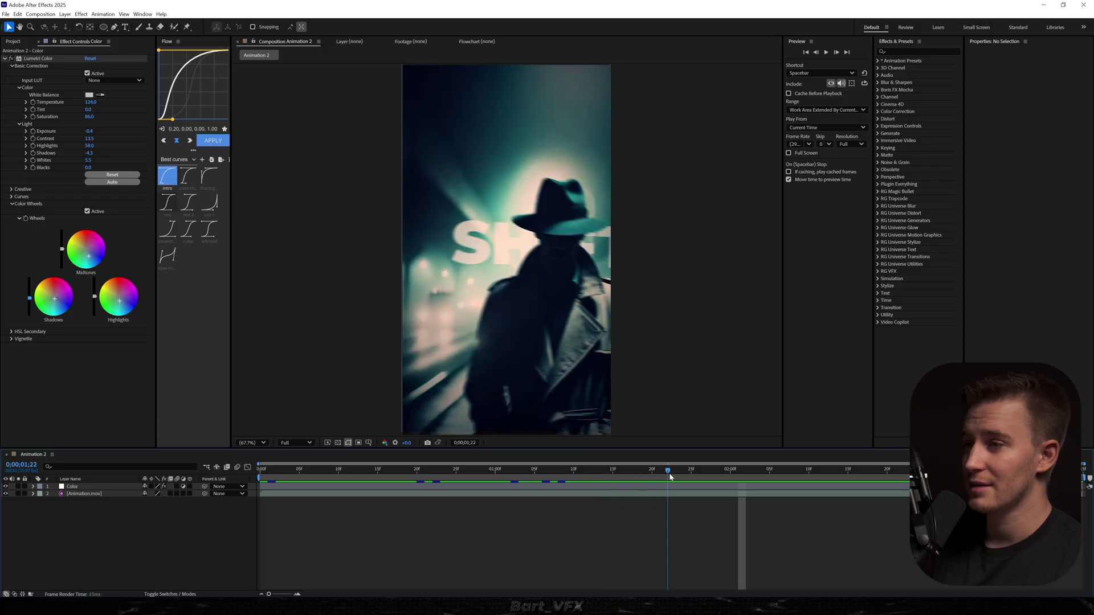
drag(669, 482, 796, 482)
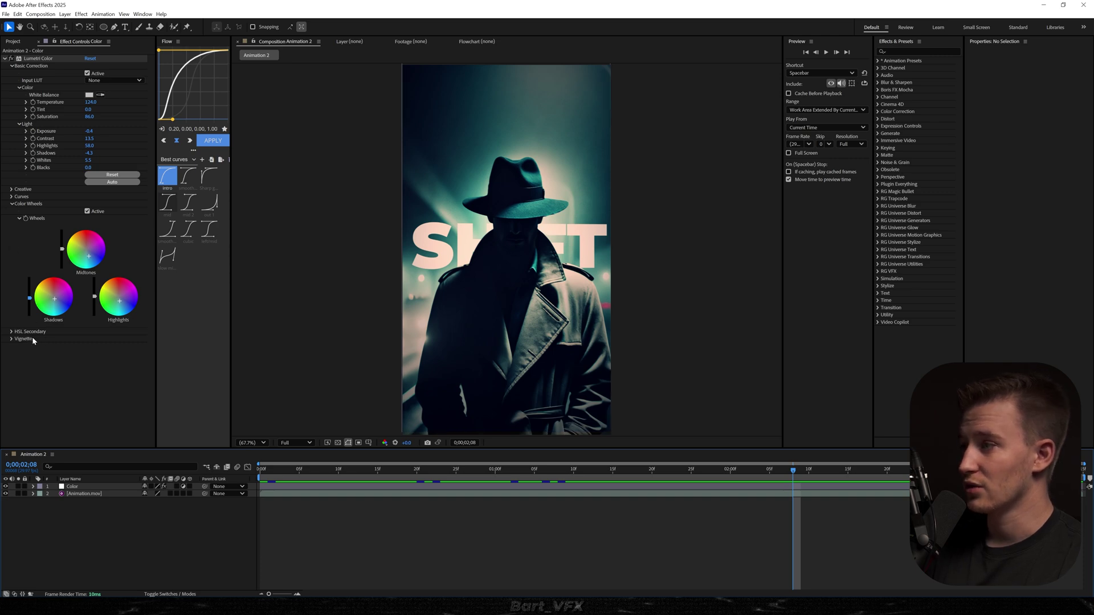
drag(368, 470, 347, 470)
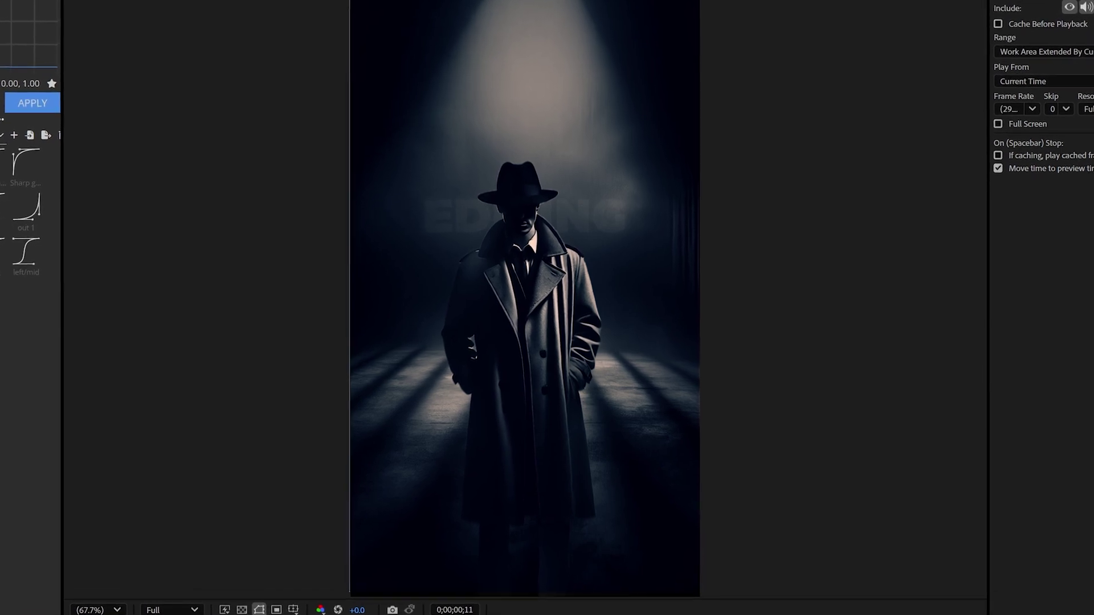
Add a new adjustment layer on top of the Color layer and name it Blur
right_click(81, 519)
mouse_move(114, 428)
click(216, 489)
text(Blur)
key(Return)
Apply Gaussian Blur to the Blur layer and raise its blurriness to about 17
key(ctrl+space)
text(gaus)
key(Down)
key(Return)
drag(88, 65, 173, 73)
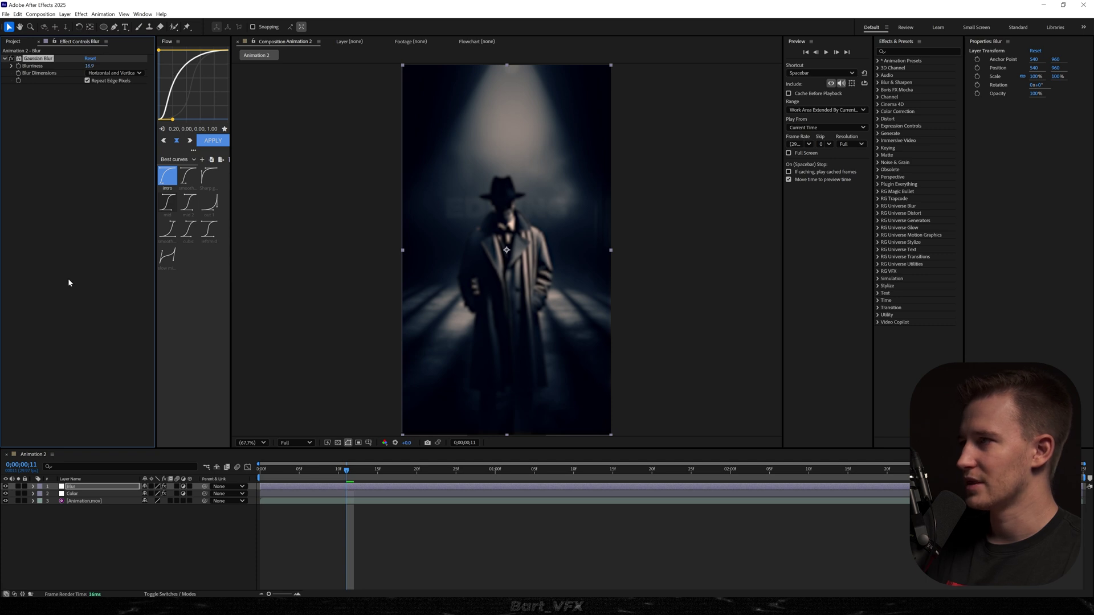
Hide the Blur layer and create a black comp-size solid named Turbulent Noise
click(5, 486)
click(86, 531)
right_click(94, 530)
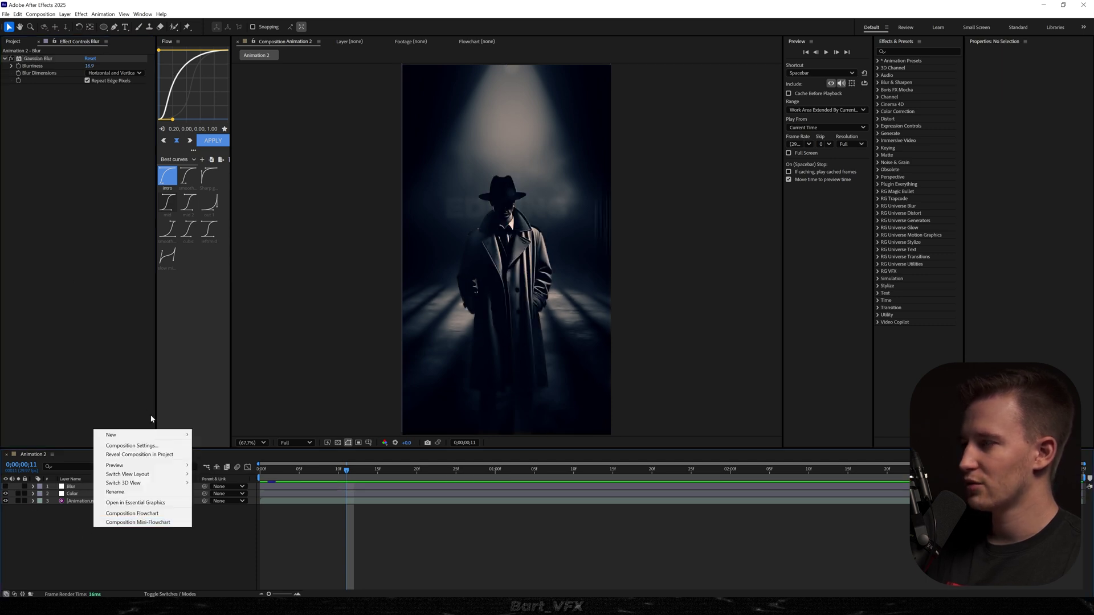
mouse_move(143, 435)
click(228, 460)
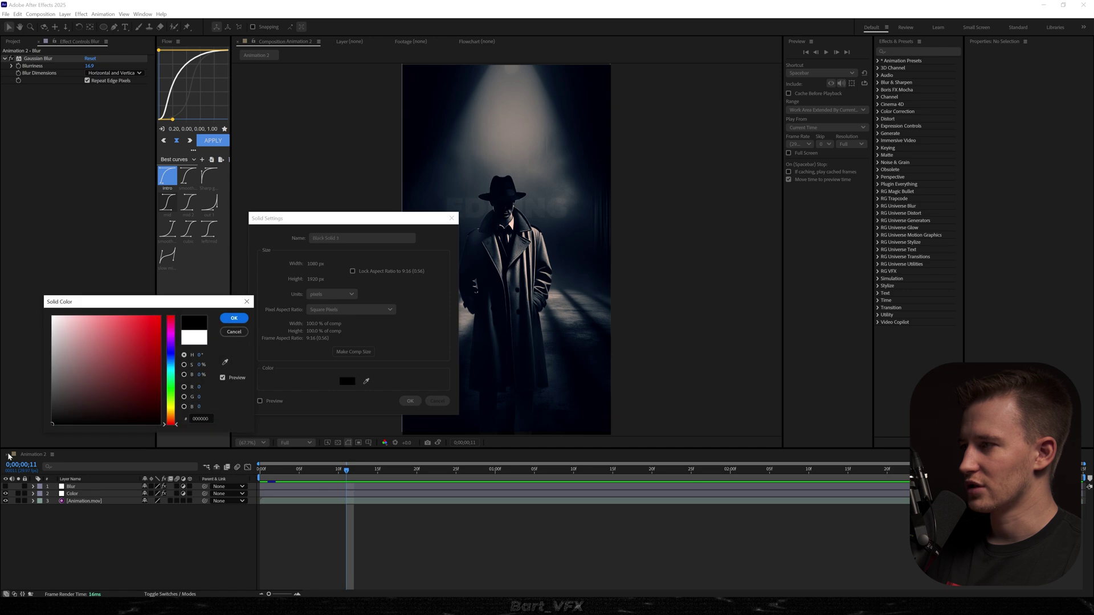
click(234, 318)
text(Turbulent Noise)
key(Return)
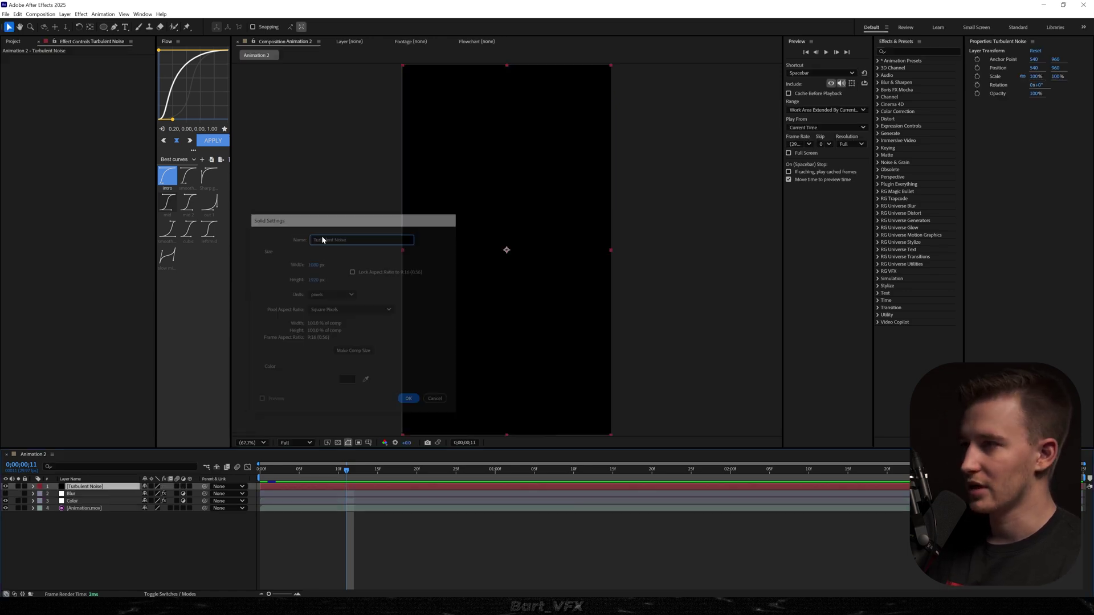
Apply the Turbulent Noise effect to the Turbulent Noise solid
key(ctrl+space)
text(tu)
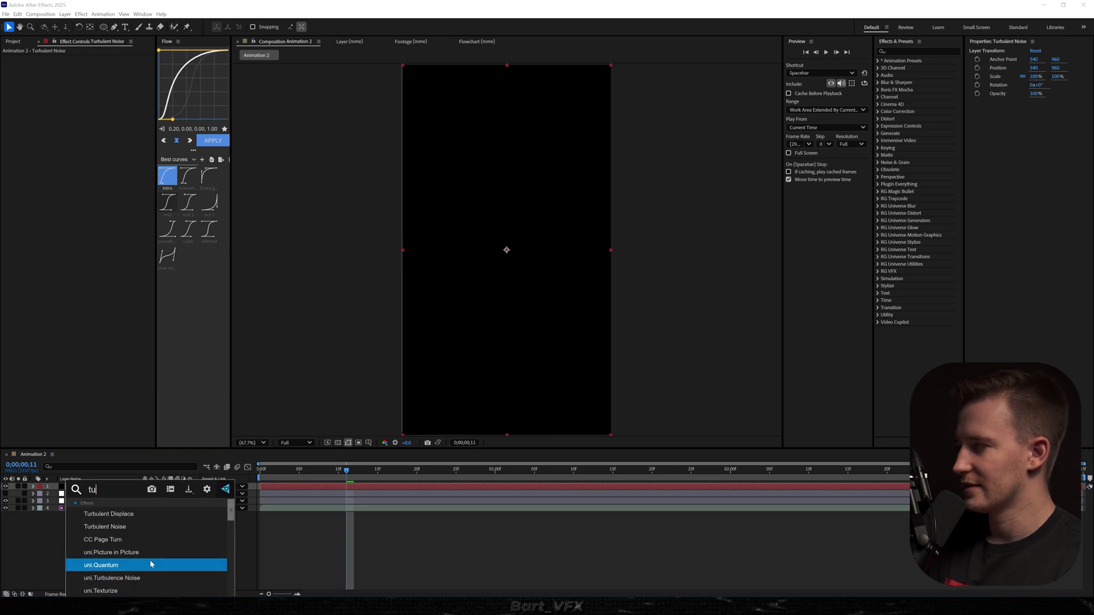
key(Up)
key(Up)
key(Up)
key(Return)
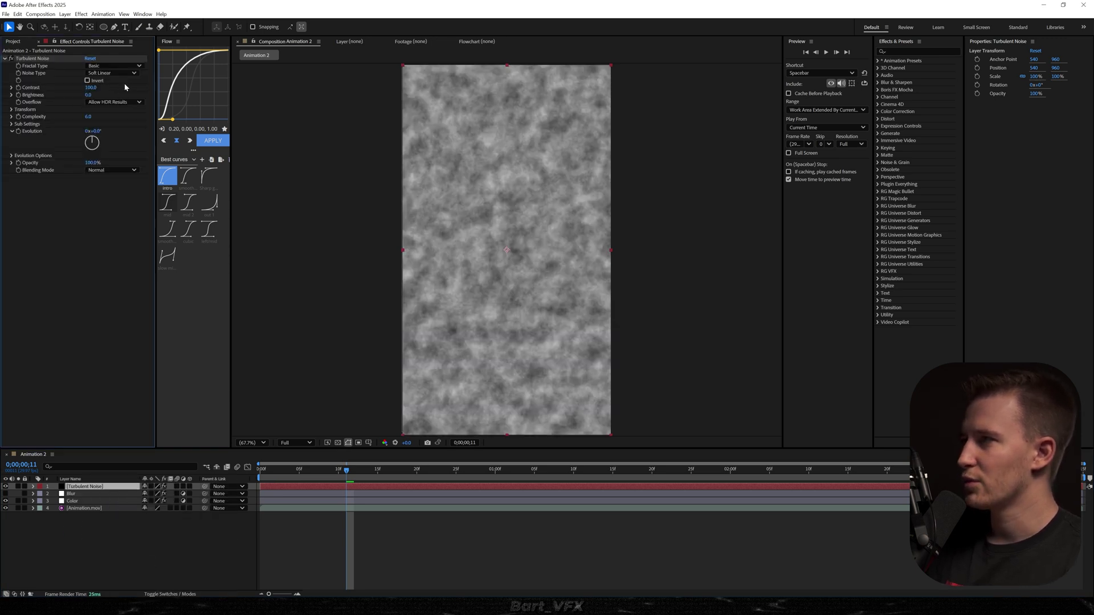
Set the noise's fractal type to Dynamic Twist and its noise type to Spline
click(125, 66)
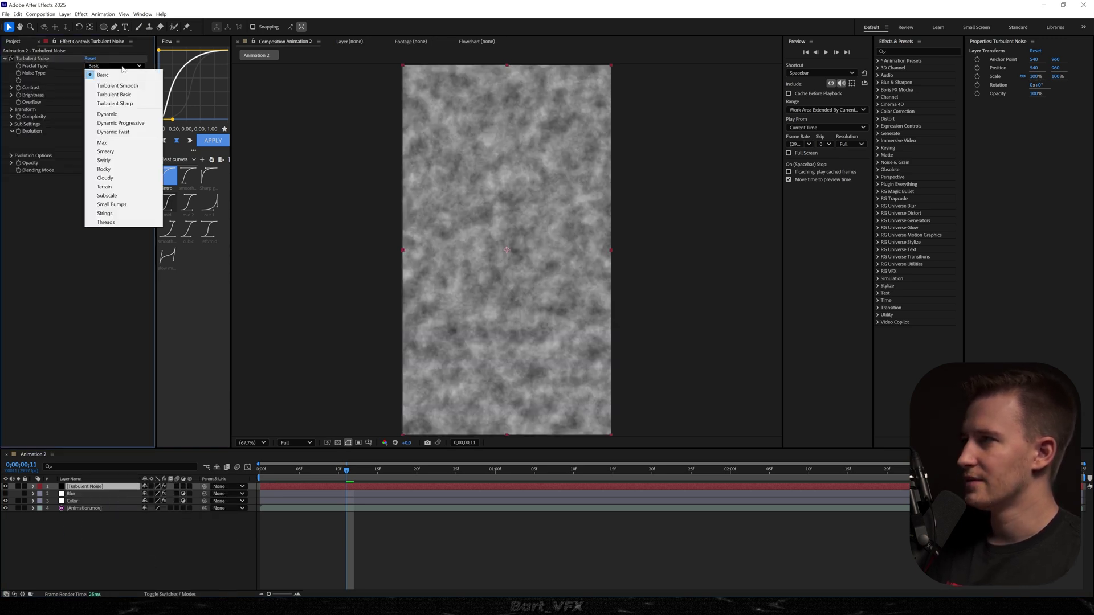
click(124, 132)
click(111, 73)
click(103, 109)
Raise the Turbulent Noise contrast to about 382 and its transform scale to about 198
drag(90, 87, 121, 82)
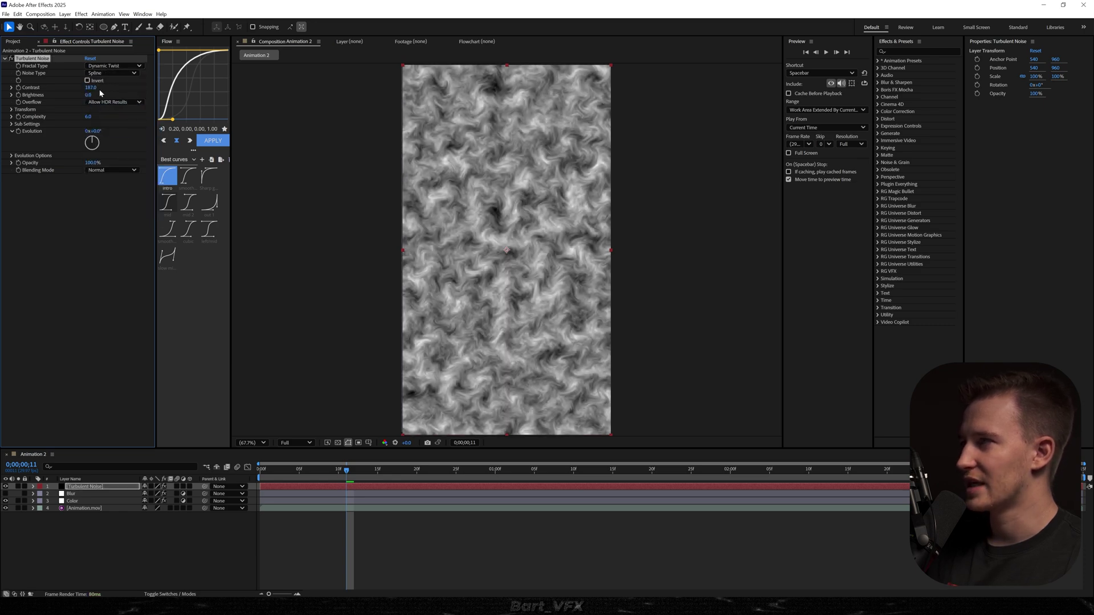
click(11, 109)
drag(44, 147, 66, 146)
drag(90, 87, 188, 85)
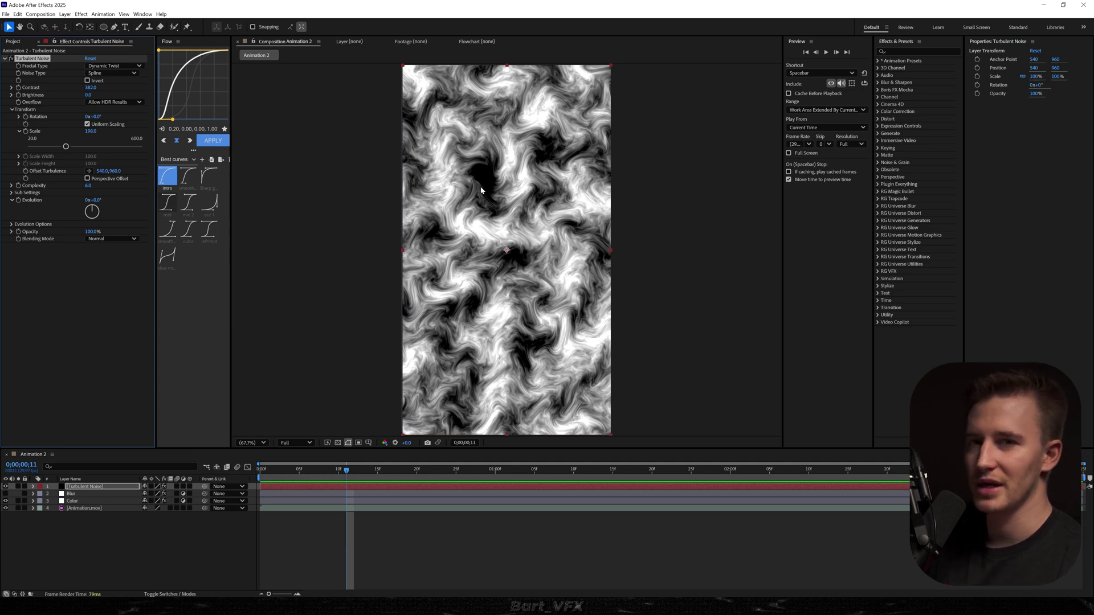
Check the noise pattern up close and lower its complexity to 2 for smoother blobs
scroll(463, 301, up, 1)
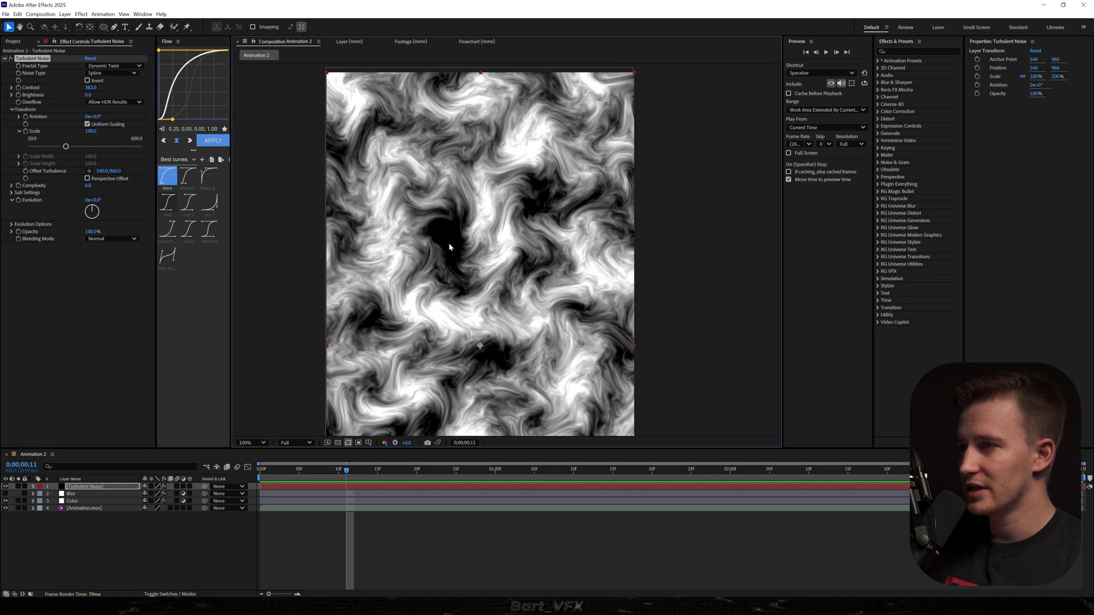
scroll(449, 246, up, 1)
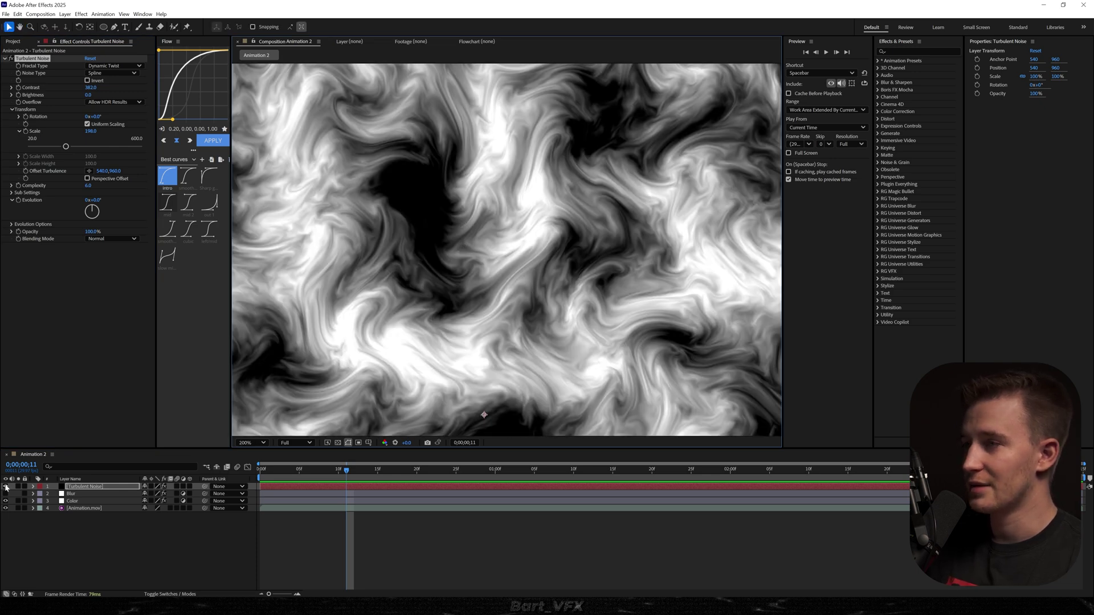
click(6, 487)
click(6, 487)
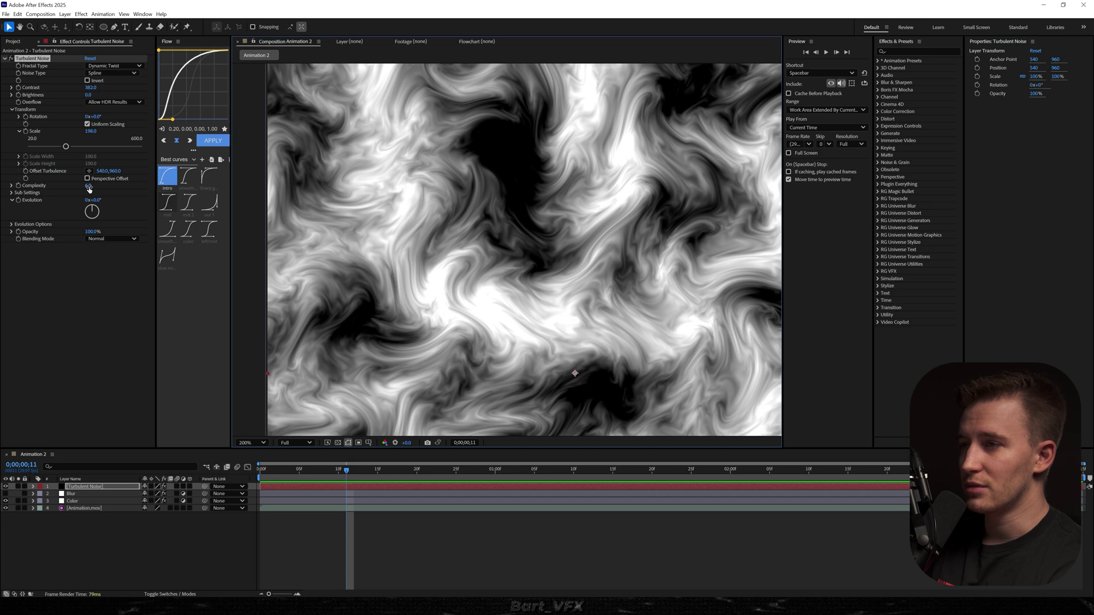
drag(89, 190, 10, 284)
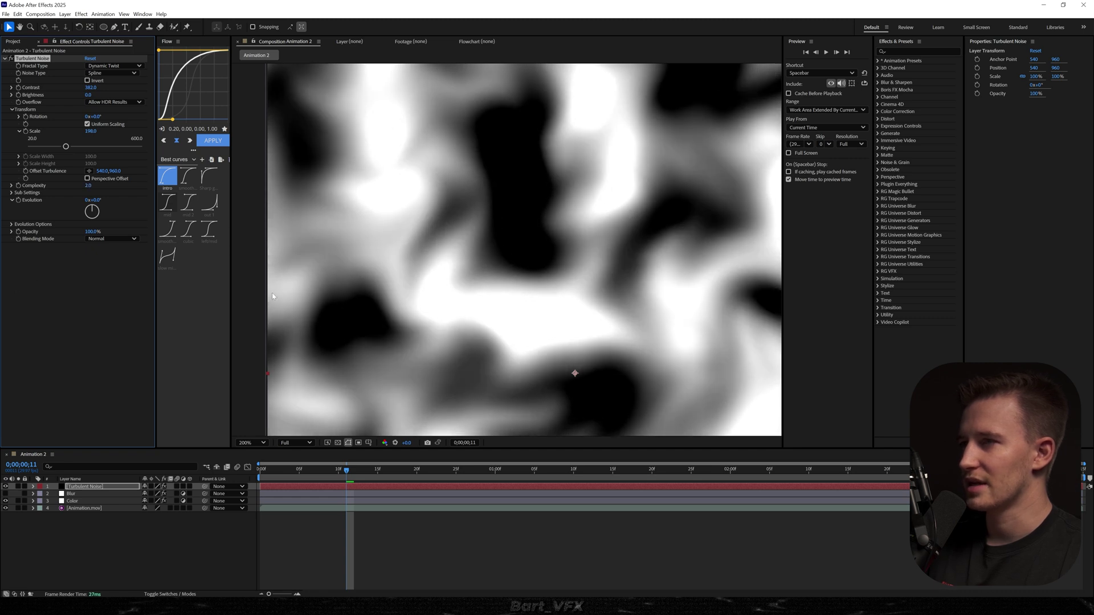
Lower the Turbulent Noise contrast to about 368 and its brightness to about -24
drag(611, 283, 659, 191)
drag(627, 307, 585, 337)
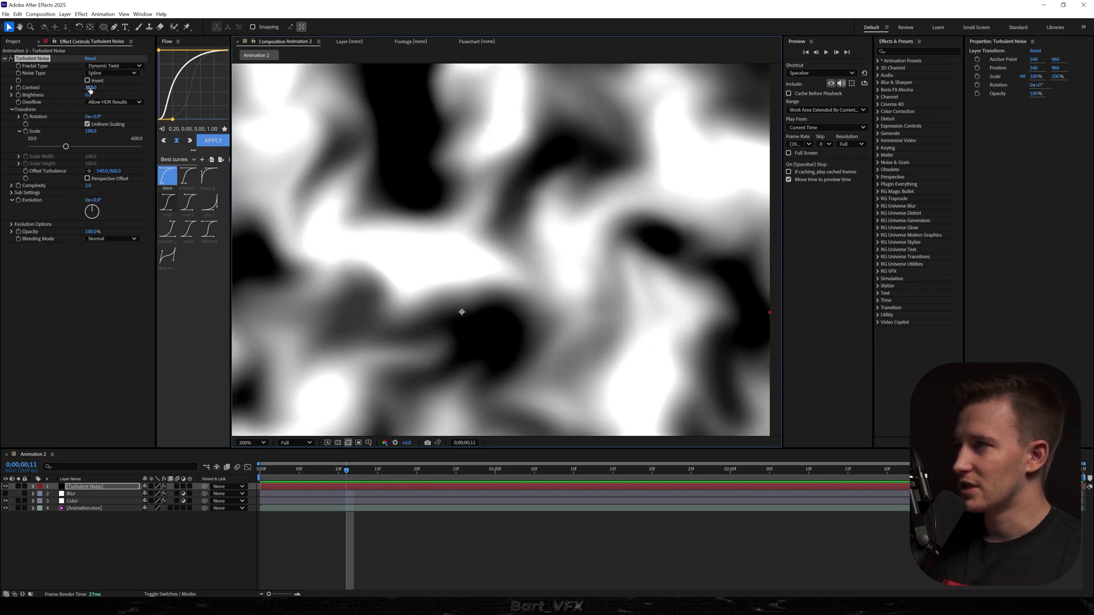
drag(89, 89, 85, 89)
drag(88, 94, 81, 95)
drag(554, 246, 573, 169)
scroll(566, 305, down, 2)
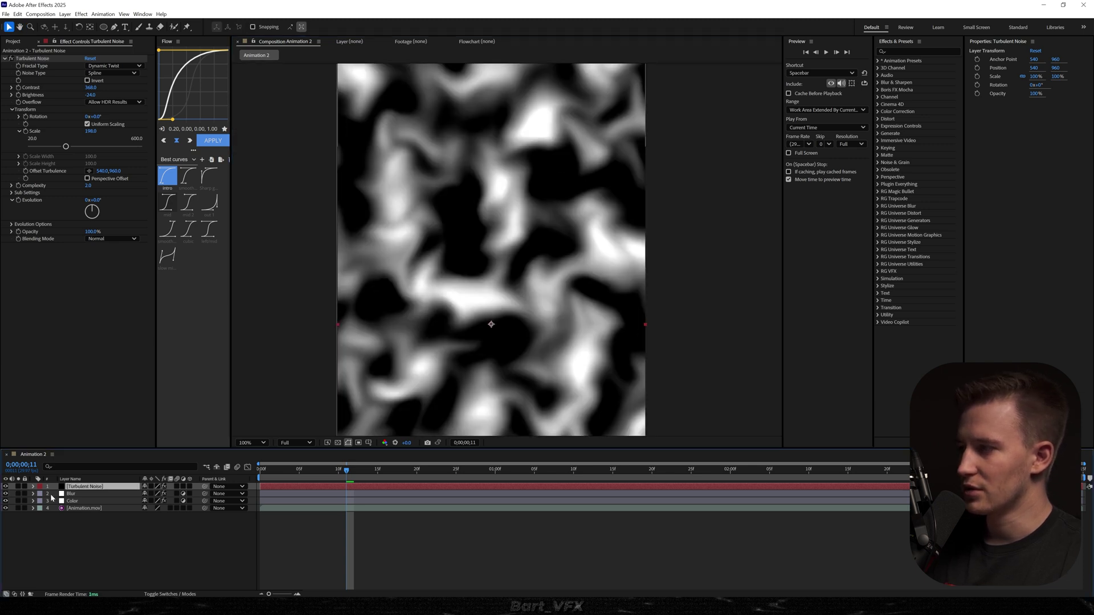
Use the Turbulent Noise layer as a luma track matte for the Blur layer
click(170, 595)
click(210, 494)
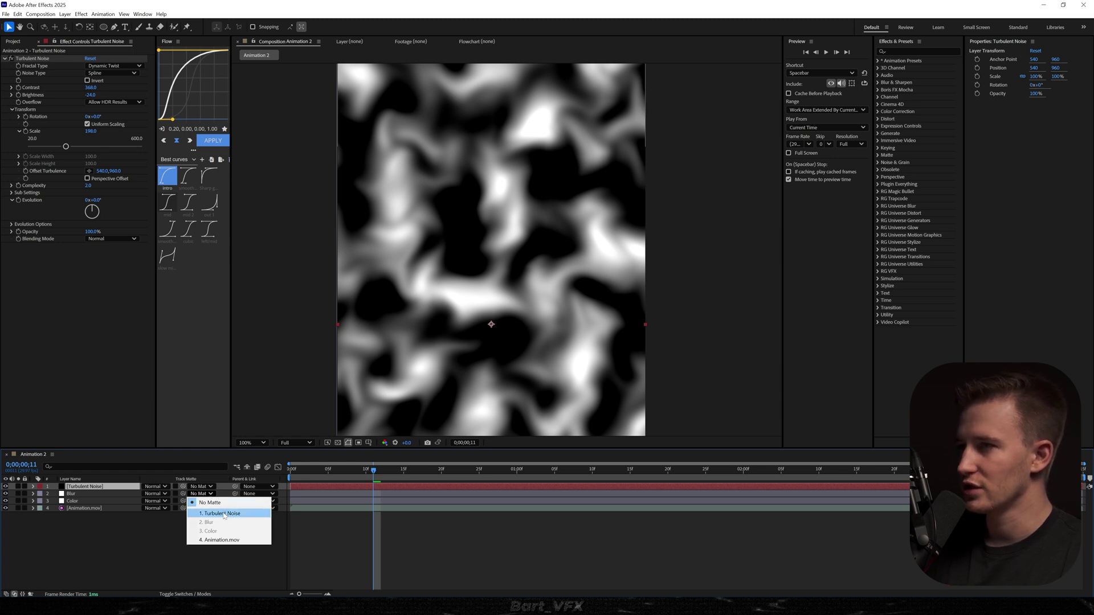
click(224, 514)
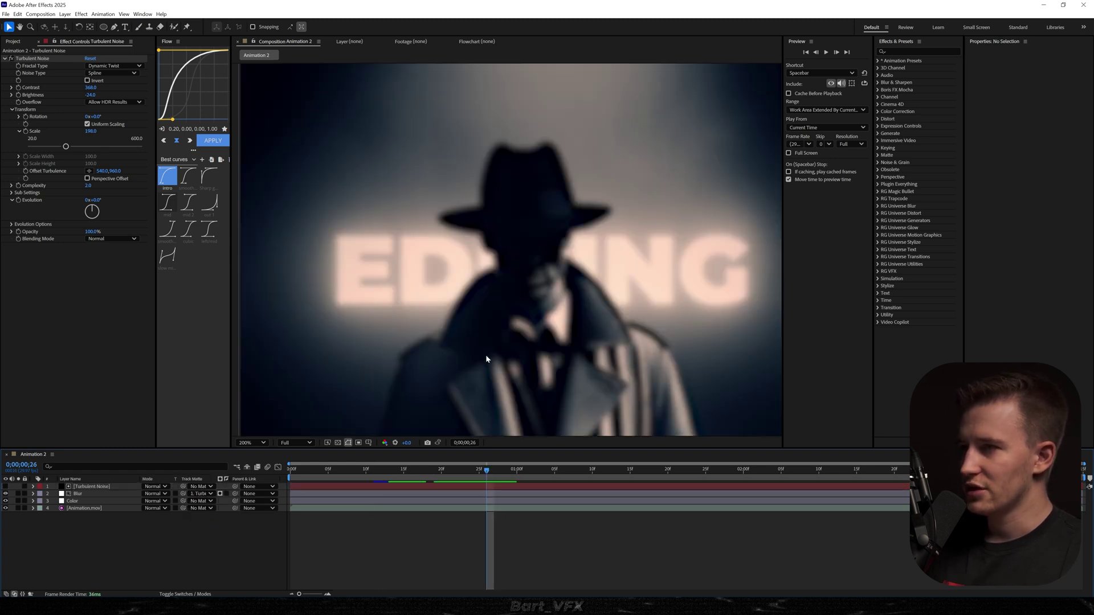
click(220, 494)
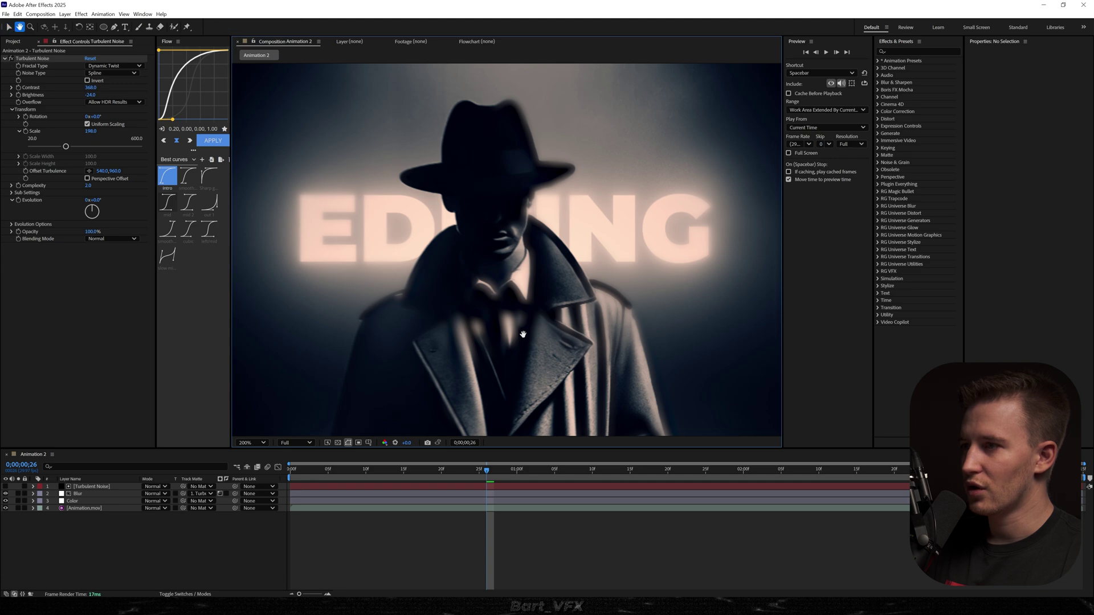
Examine the patchy blur up close on the figure, coat and glowing EDITING text at 0;00;00;26
scroll(519, 341, up, 2)
key(space)
mouse_move(520, 327)
mouse_down()
mouse_move(522, 247)
mouse_move(594, 232)
mouse_move(511, 333)
mouse_up()
click(523, 246)
scroll(516, 320, down, 6)
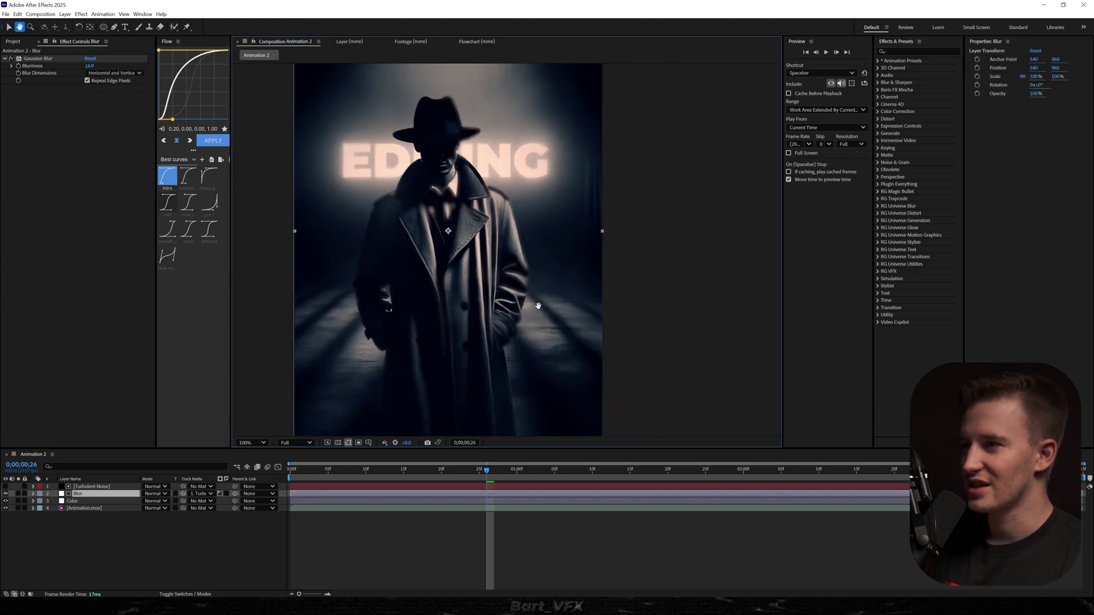
scroll(525, 310, up, 6)
drag(579, 344, 544, 331)
drag(423, 291, 564, 347)
drag(433, 228, 532, 347)
drag(579, 274, 416, 383)
scroll(563, 322, down, 4)
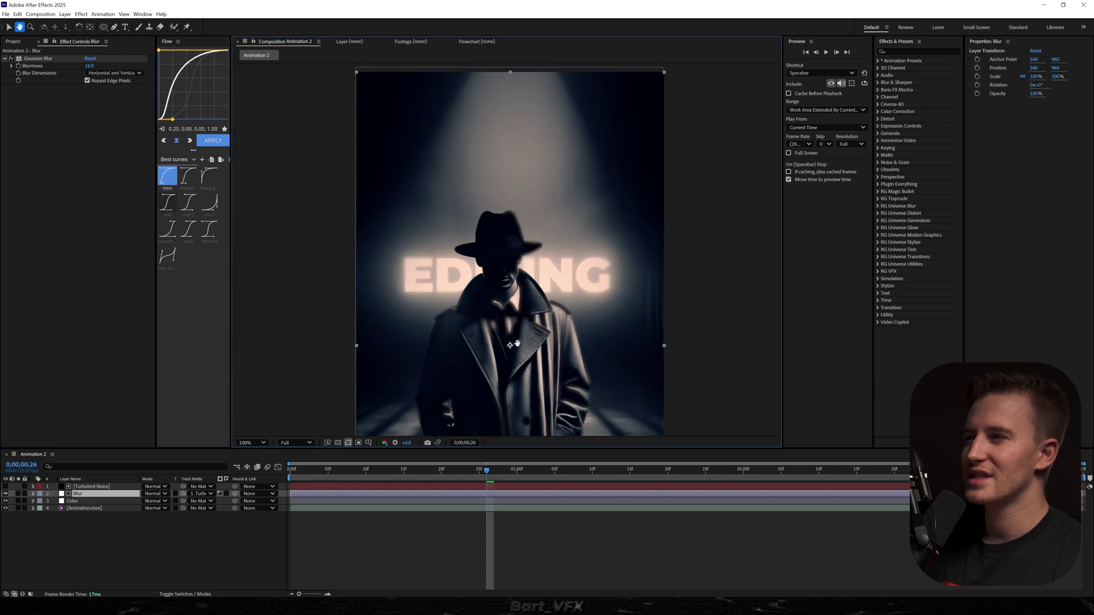
scroll(506, 308, up, 4)
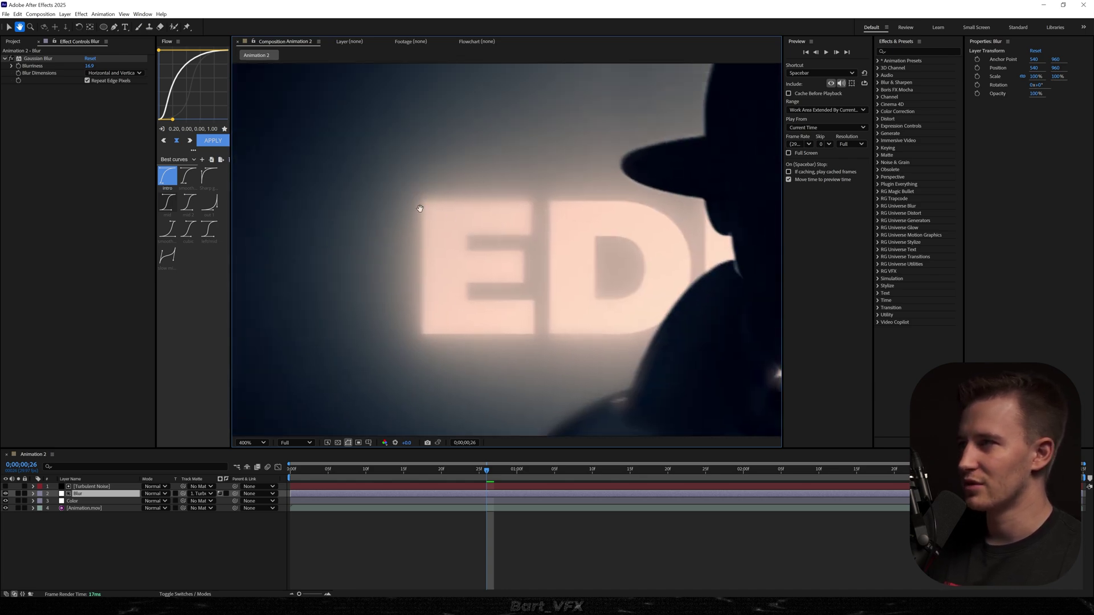
Try a different Gaussian Blur blurriness on the Blur layer and inspect the coat at 0;00;00;18
click(89, 66)
drag(88, 66, 223, 75)
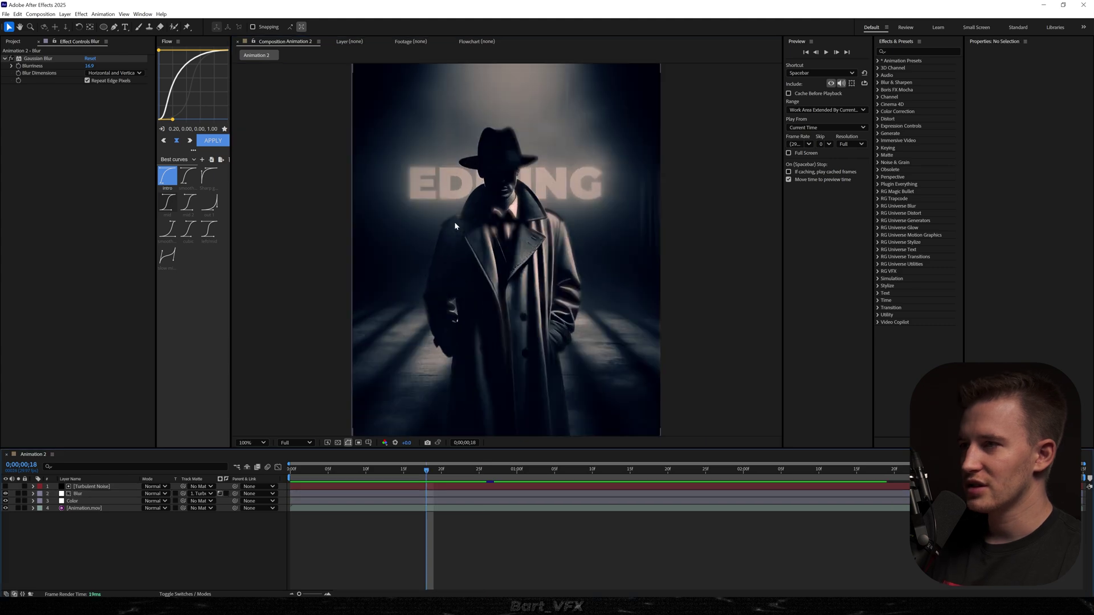
scroll(454, 221, up, 3)
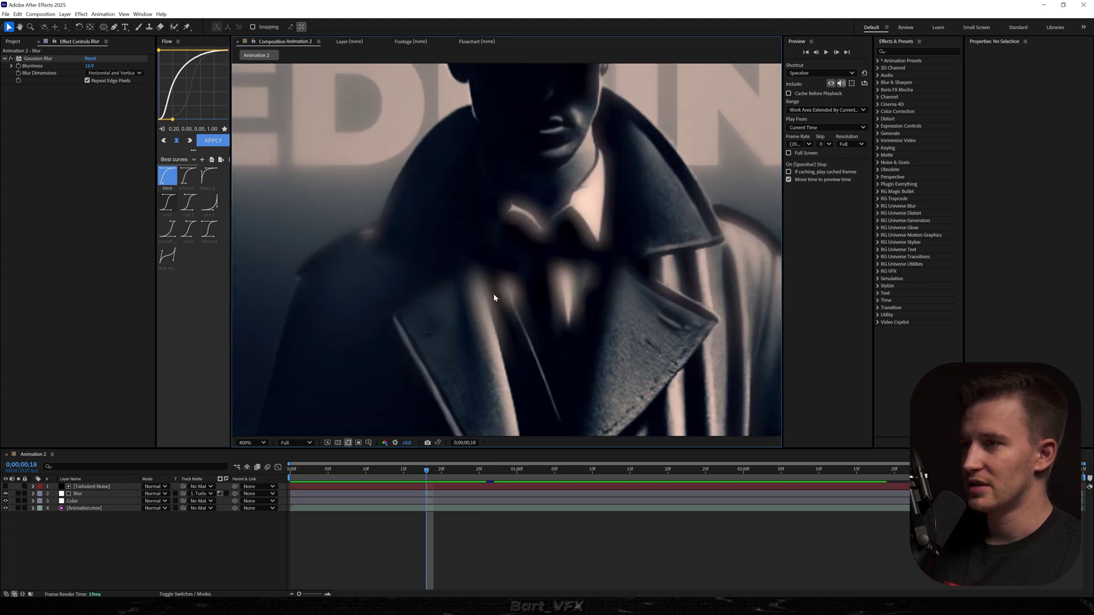
scroll(492, 304, down, 6)
Check the noise pattern by briefly showing the Turbulent Noise layer, and invert the Blur layer's track matte
click(5, 487)
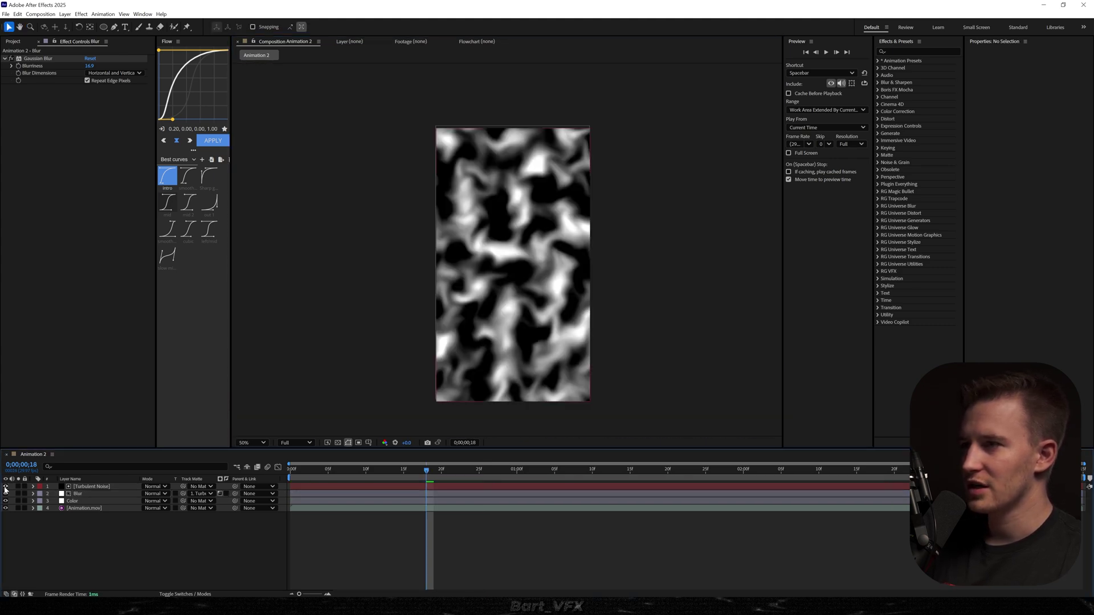
scroll(513, 279, up, 4)
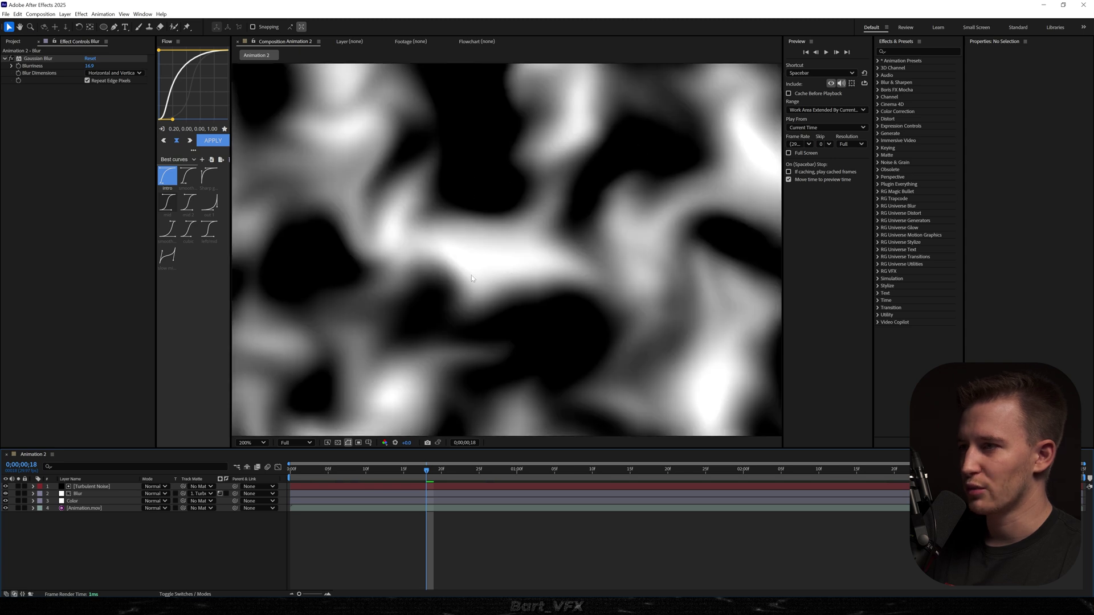
click(5, 486)
click(227, 494)
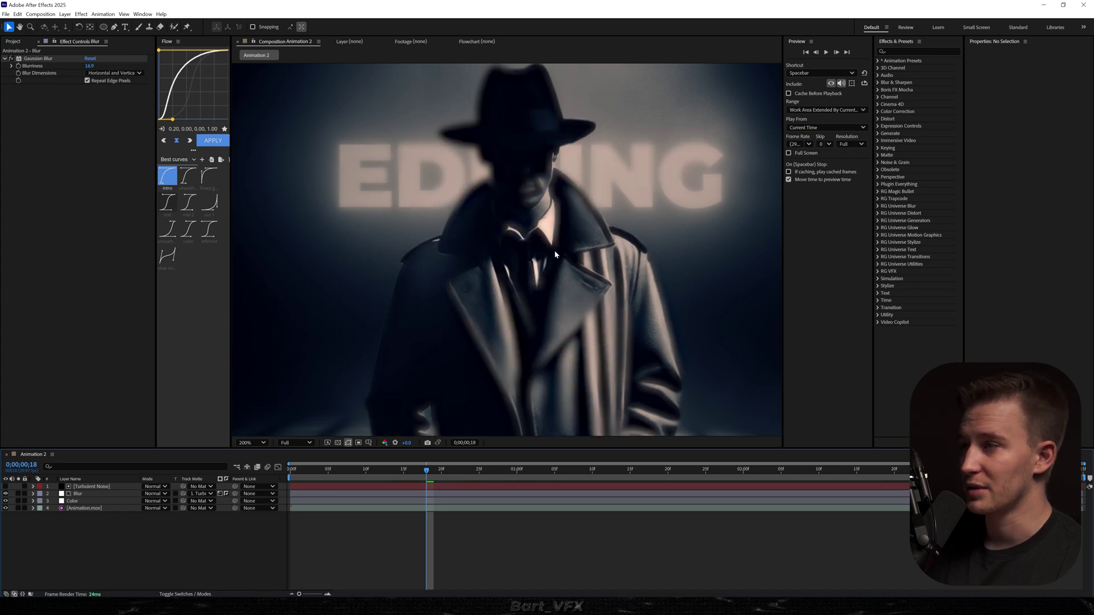
Inspect the matted blur on the SHIFT shot at 0;00;02;08
drag(673, 458, 779, 447)
drag(537, 181, 576, 249)
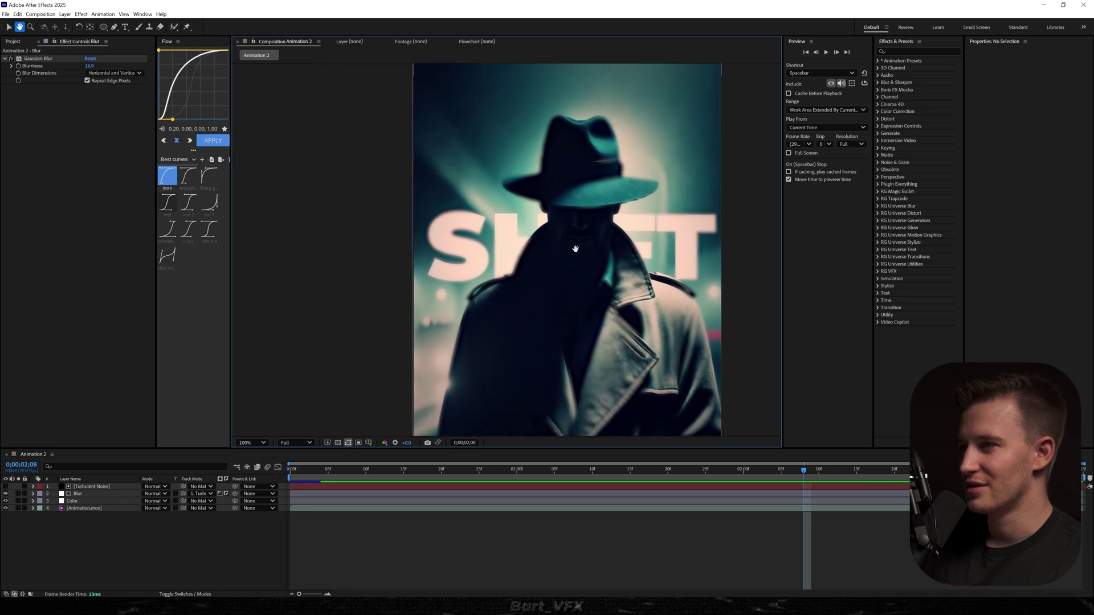
scroll(576, 249, down, 1)
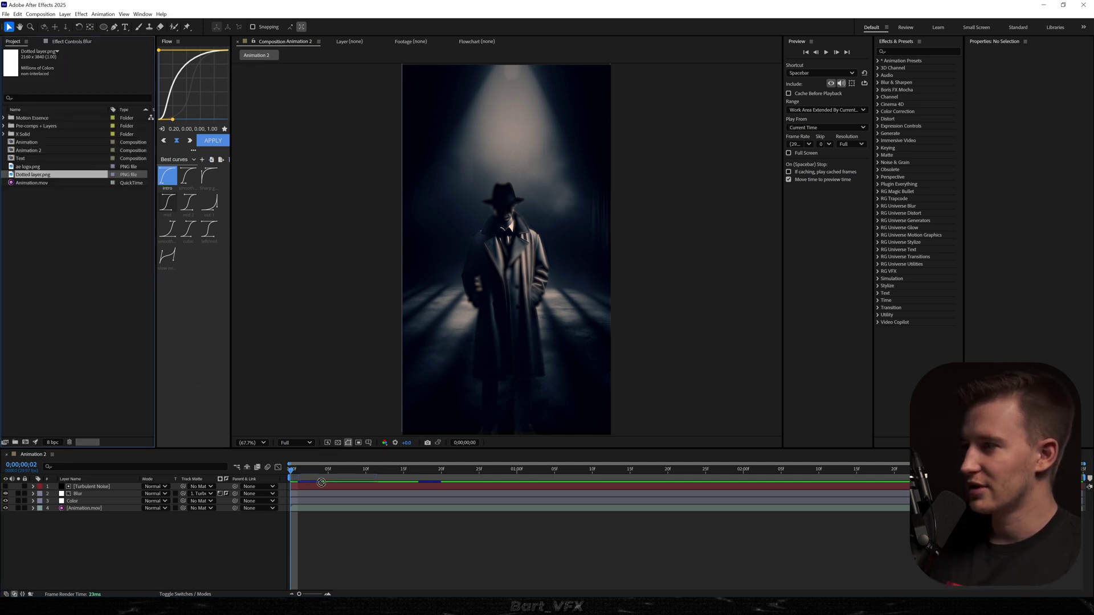
Add Dotted layer.png above all layers in the Animation 2 composition and scale it to 50%
drag(341, 484, 307, 482)
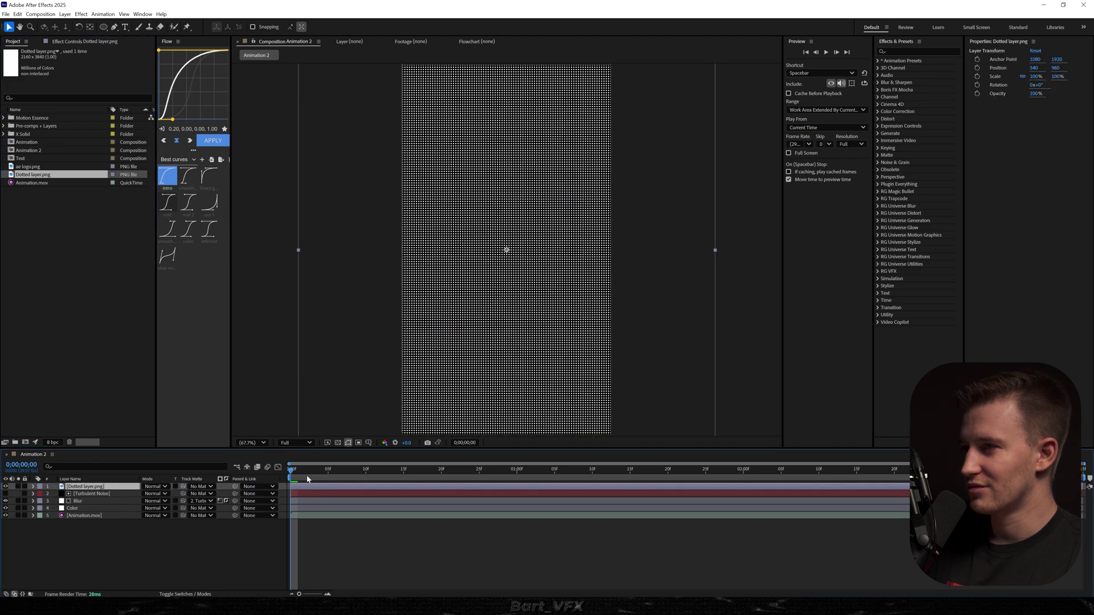
key(s)
click(158, 494)
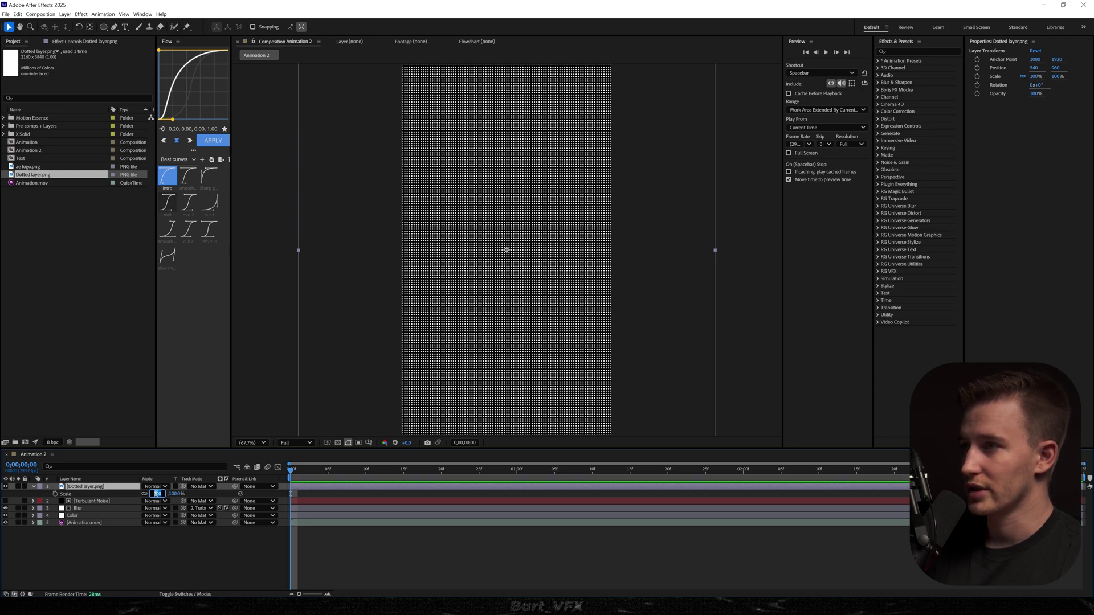
text(50)
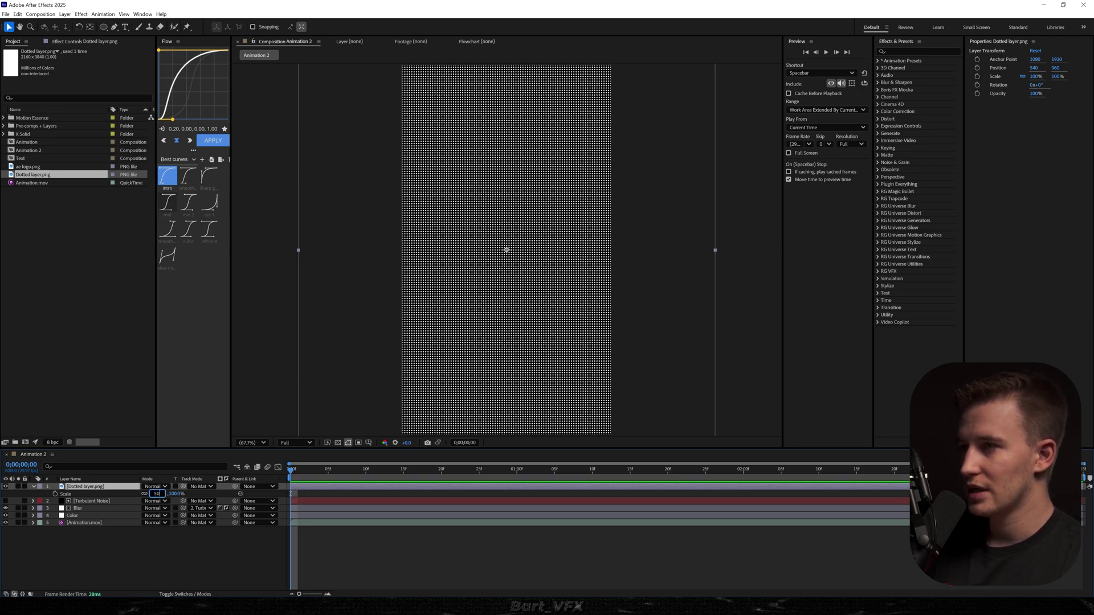
key(Return)
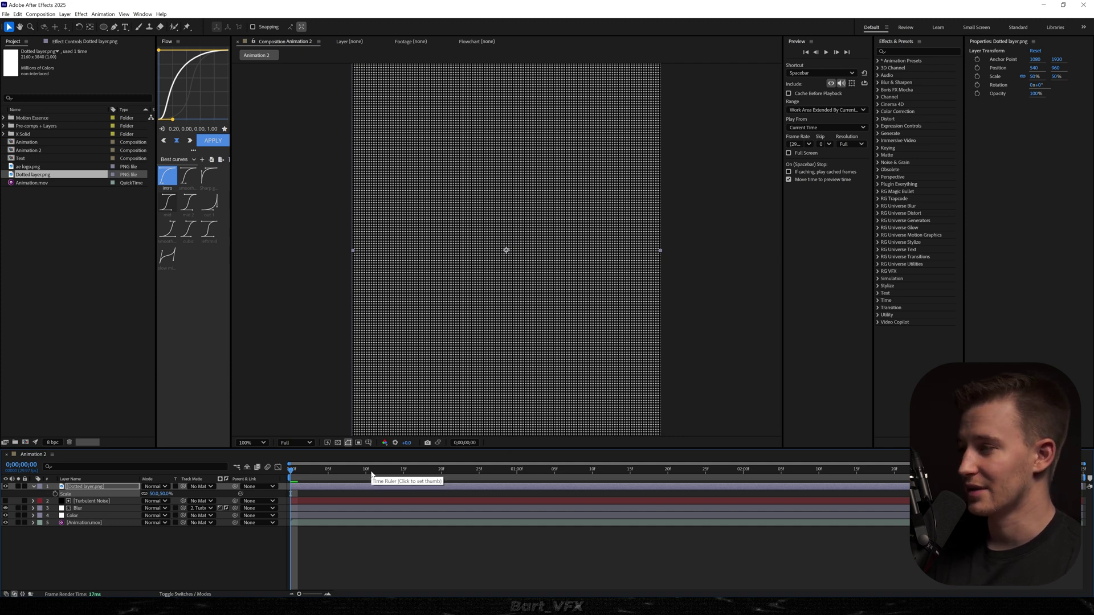
Try Hard Light blending with a reduced opacity on the dotted layer and inspect the dots on the coat
click(162, 487)
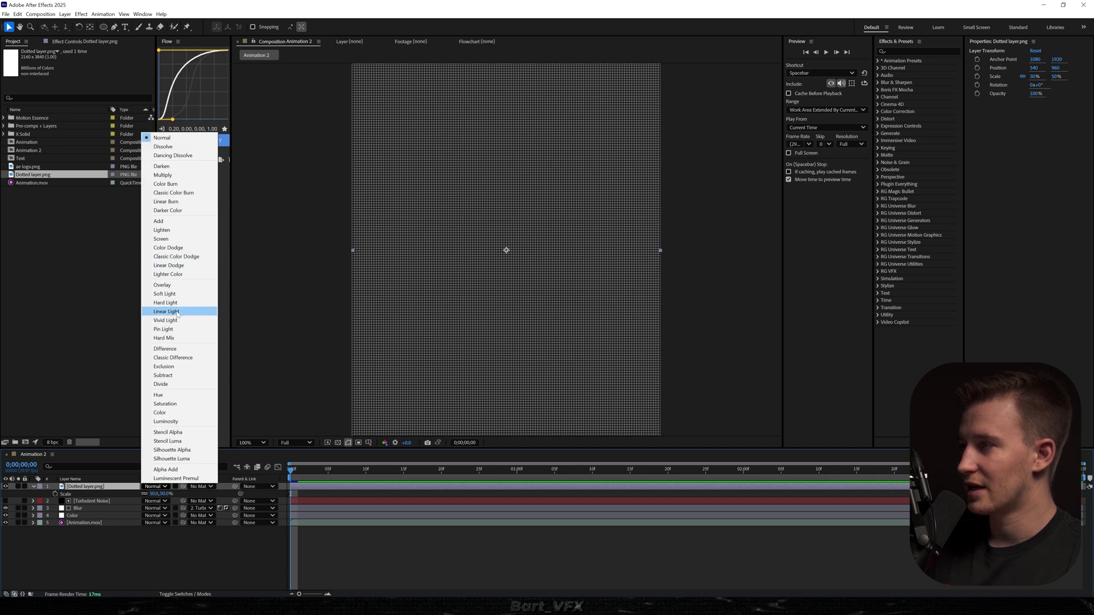
click(182, 303)
key(t)
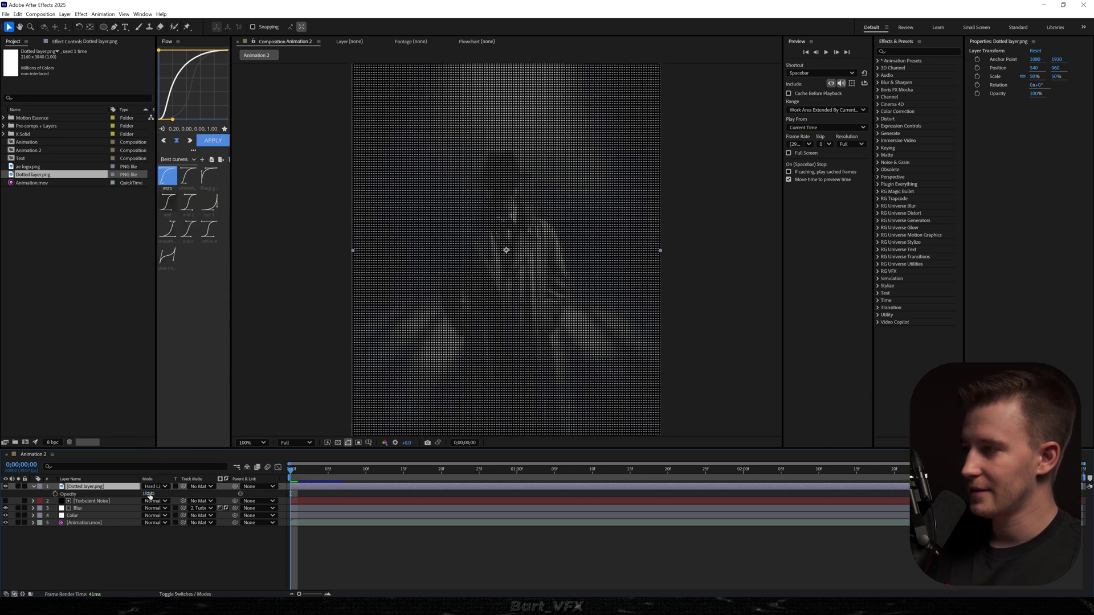
click(148, 494)
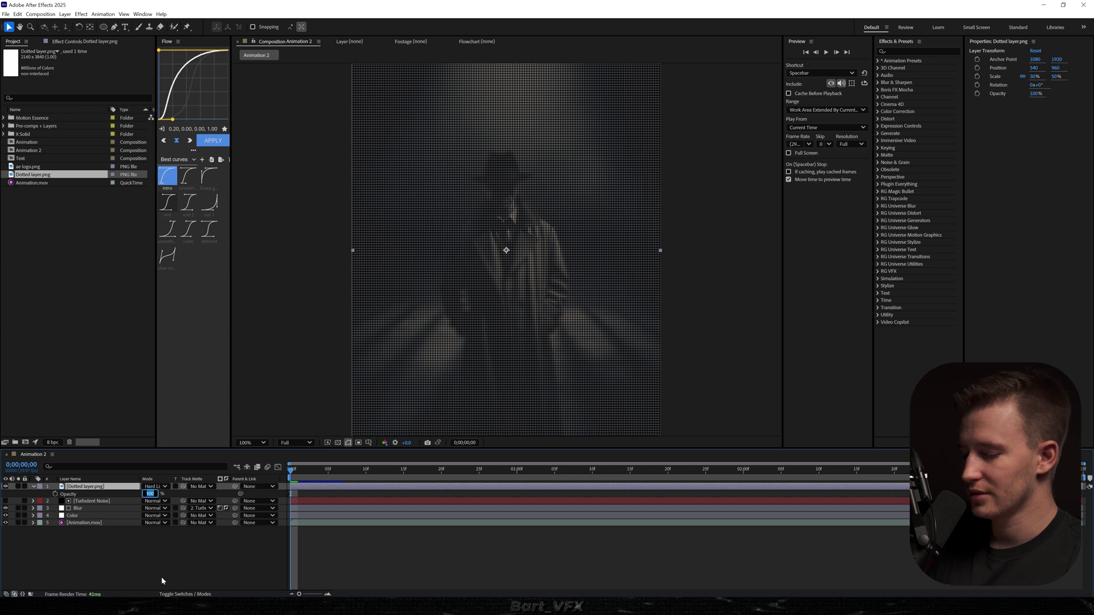
key(Return)
scroll(518, 227, up, 2)
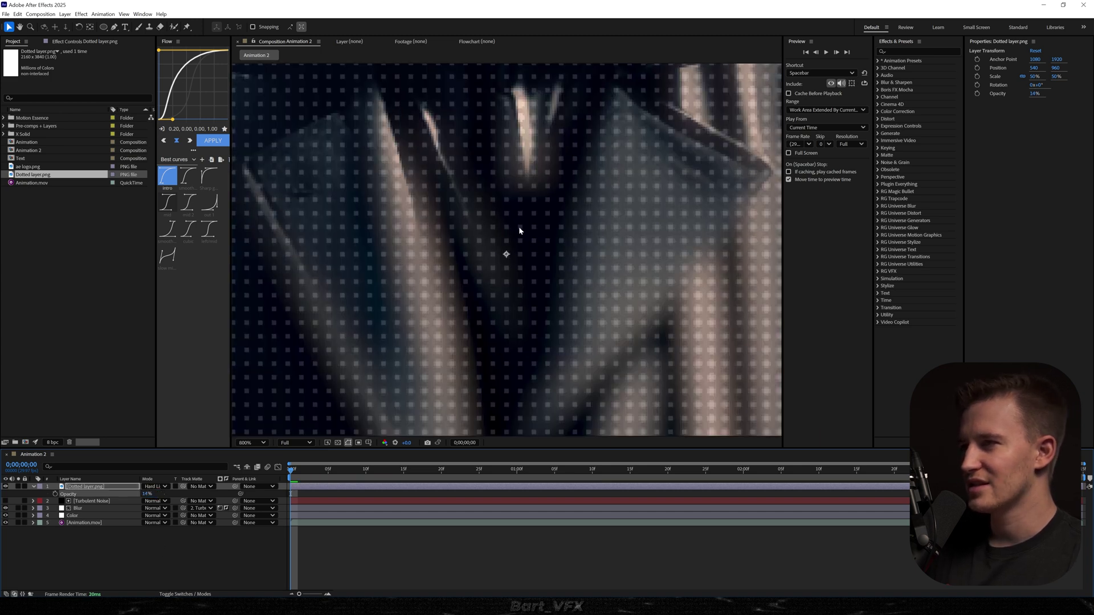
scroll(524, 259, down, 2)
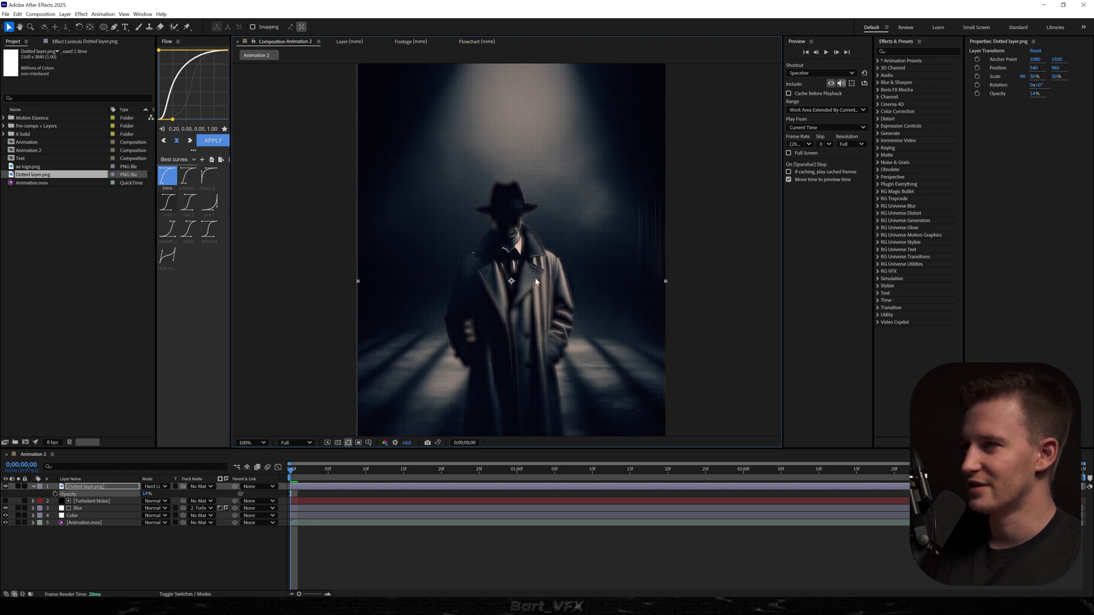
scroll(535, 283, up, 4)
Set the dotted layer's opacity to 10% and its blending mode to Overlay
drag(147, 494, 138, 494)
click(147, 494)
text(10)
key(Return)
key(space)
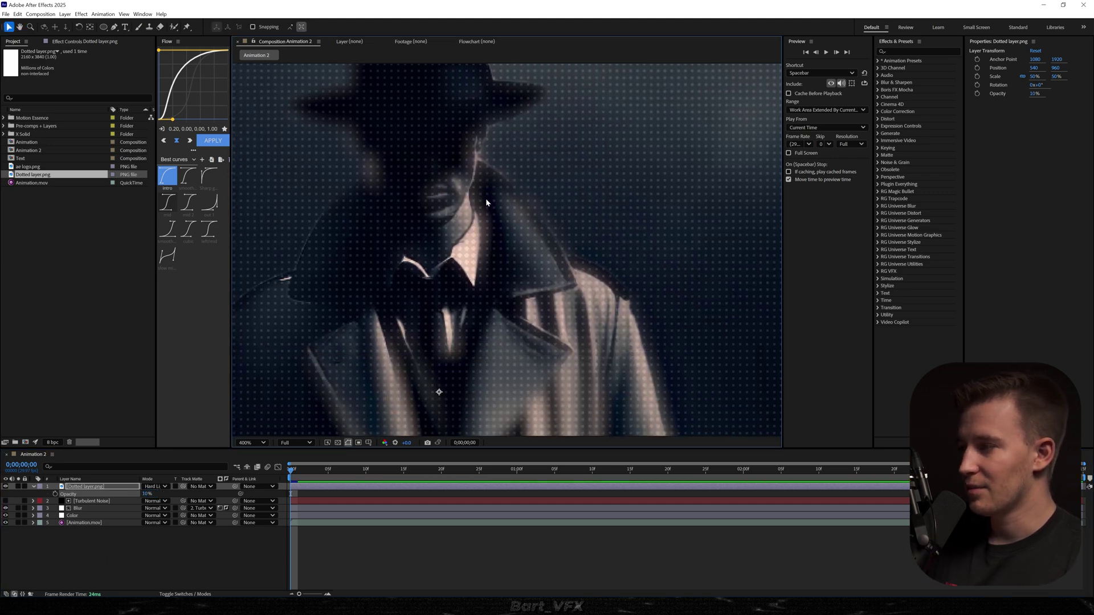
click(165, 488)
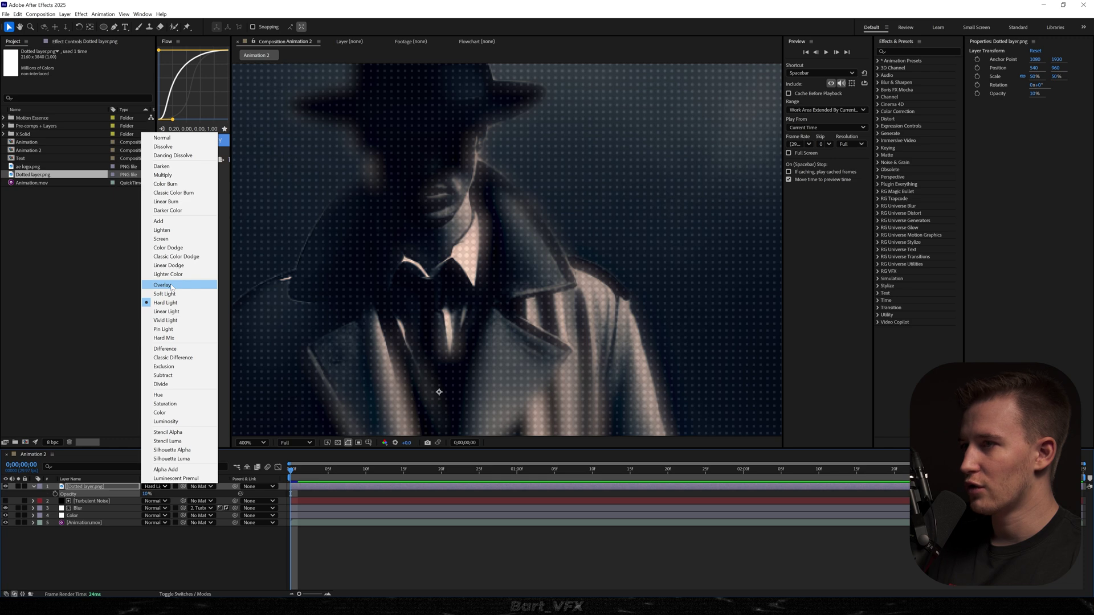
click(180, 286)
key(v)
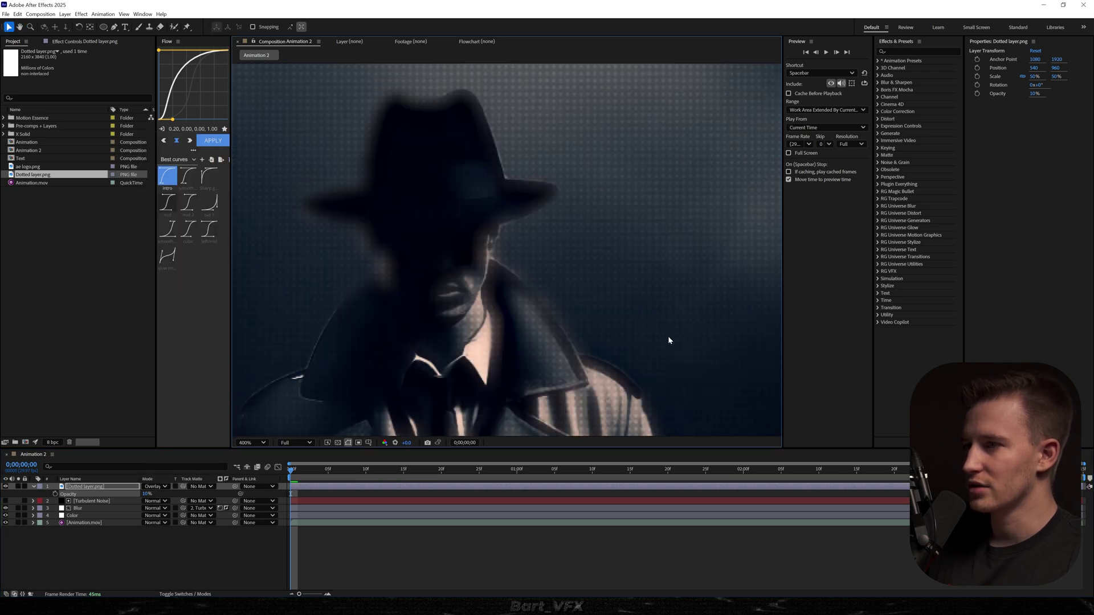
scroll(650, 298, down, 1)
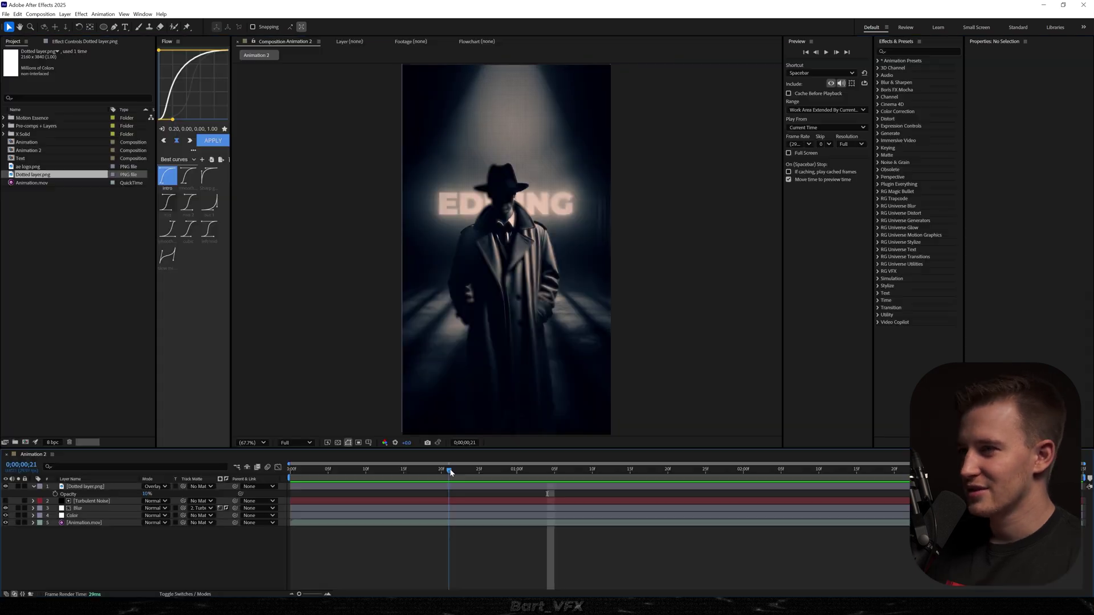
Assign the Turbulent Noise layer as the dotted layer's luma track matte and inspect the dots around the coat at 0;00;00;21
drag(452, 469, 751, 478)
key(ctrl+z)
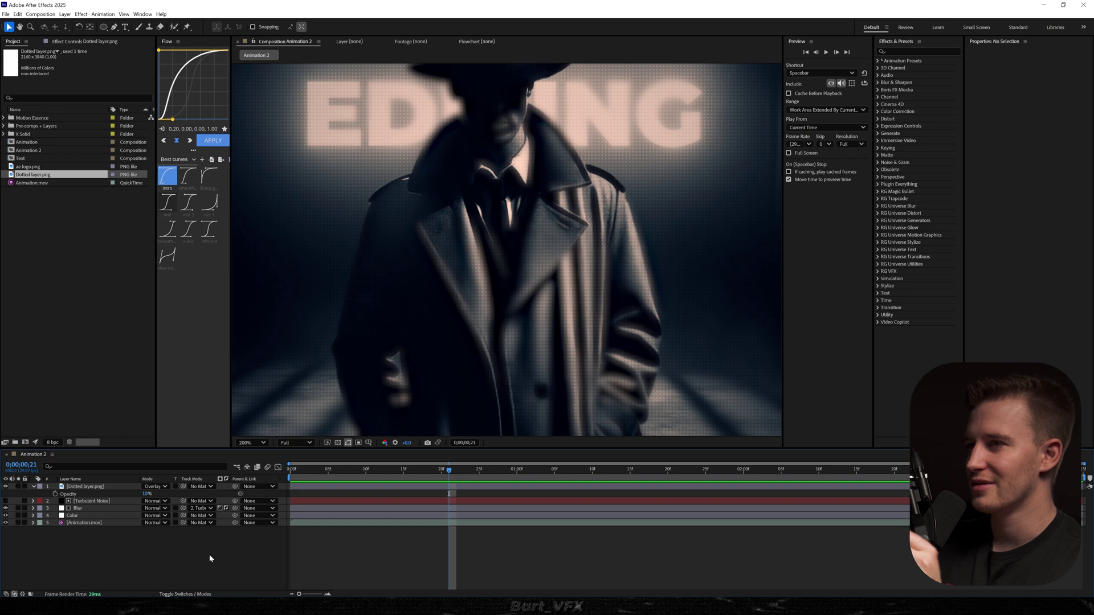
click(89, 489)
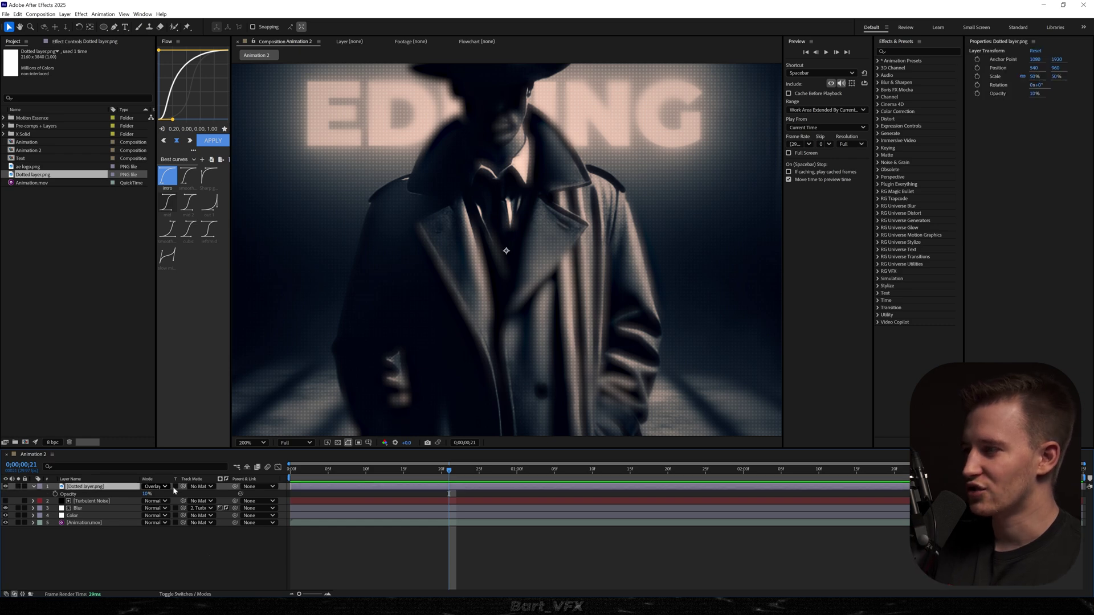
click(196, 485)
click(203, 517)
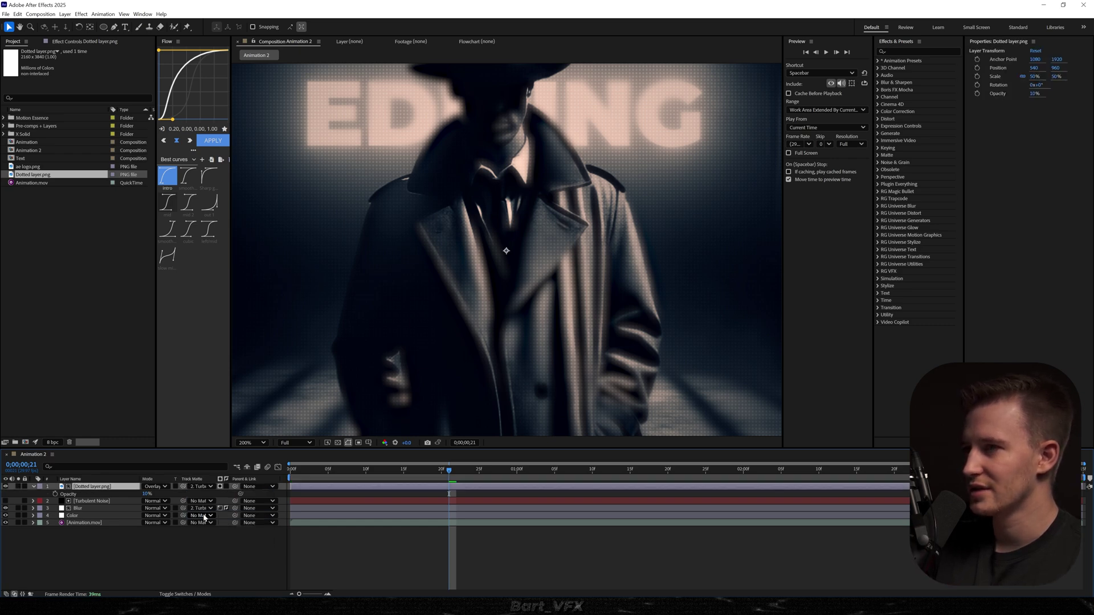
click(220, 488)
drag(670, 206, 522, 306)
scroll(541, 278, up, 2)
drag(597, 254, 555, 310)
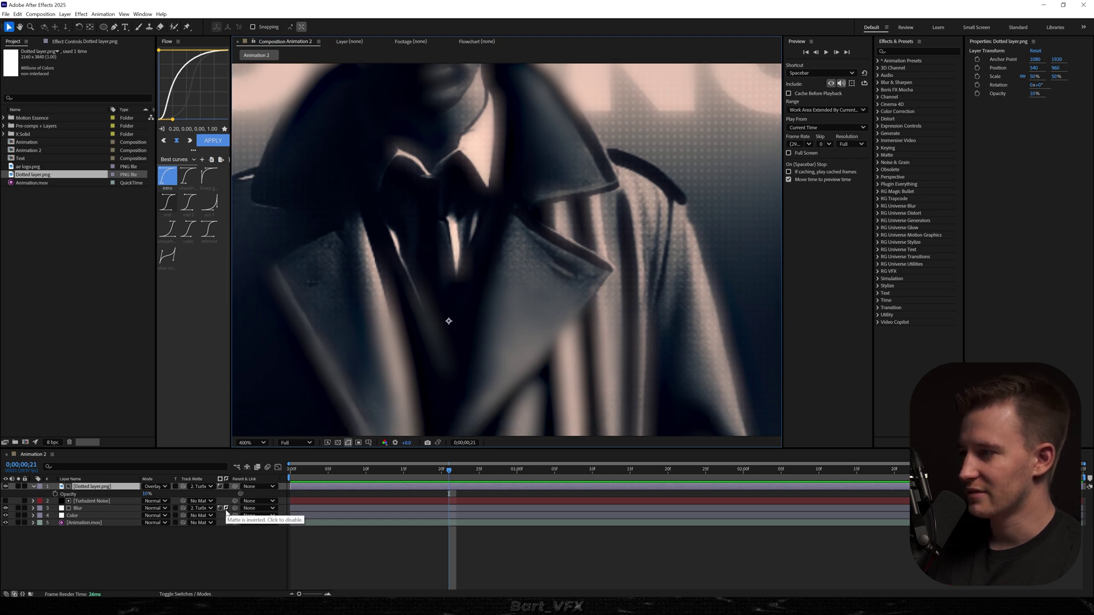
Compare the dotted areas with the noise by briefly showing the Turbulent Noise layer, and view the full frame
click(6, 501)
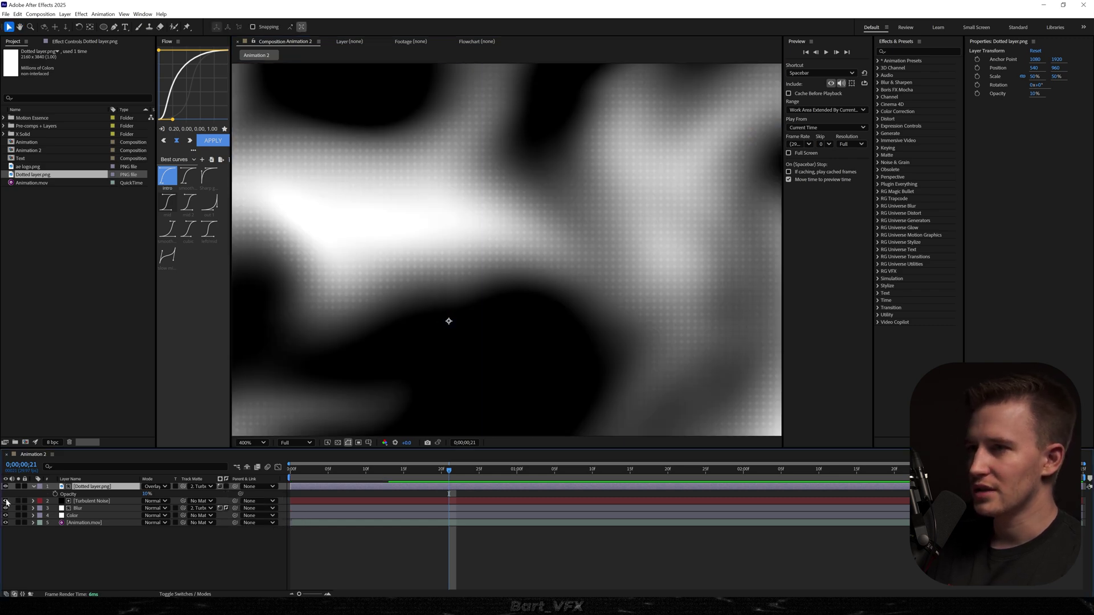
click(6, 501)
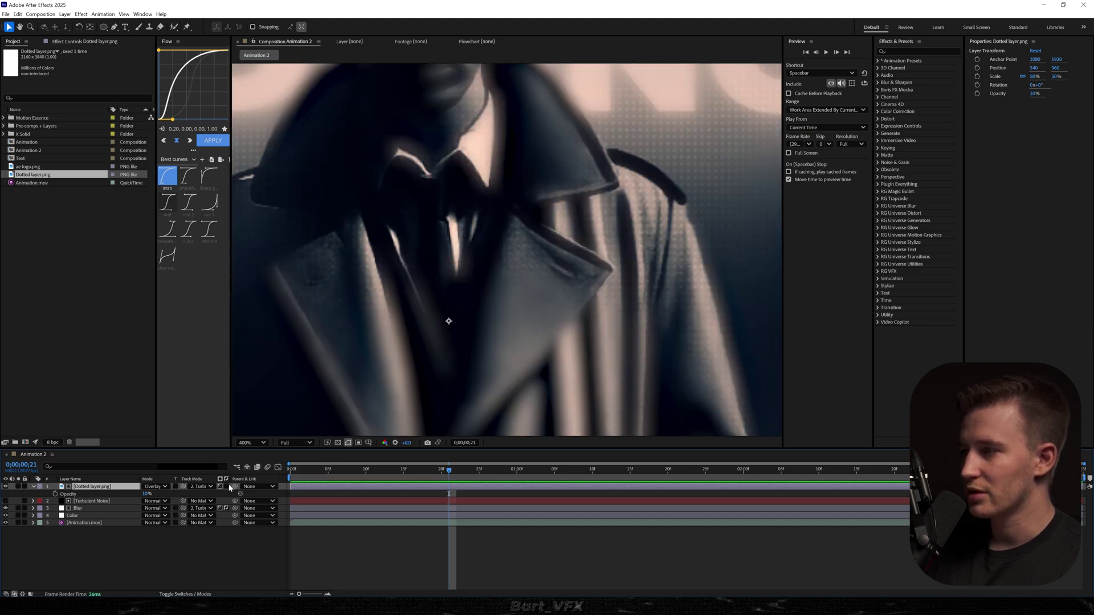
scroll(601, 320, down, 6)
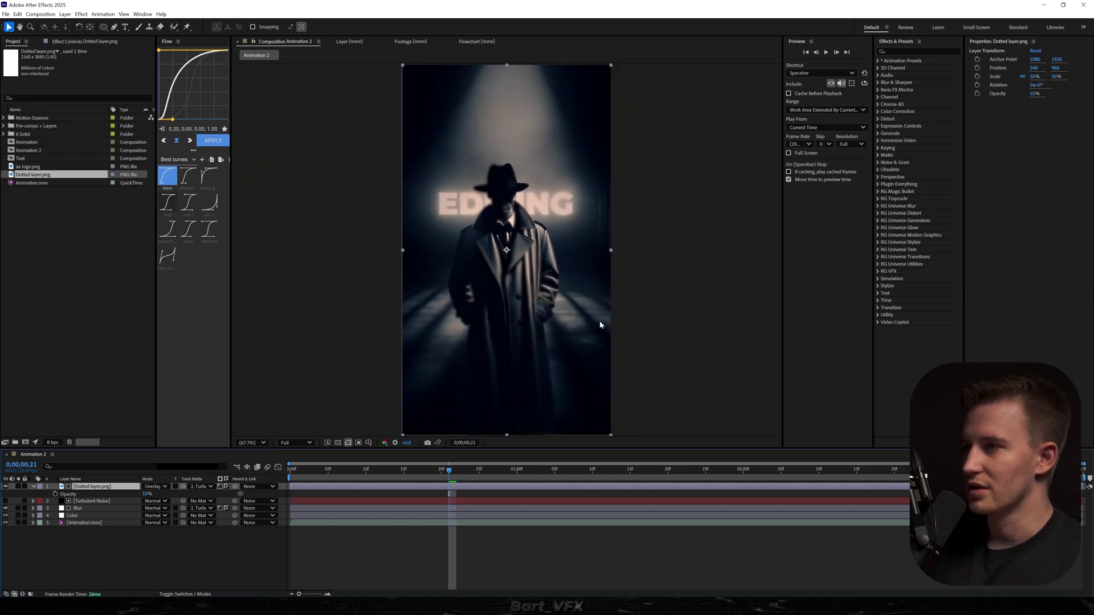